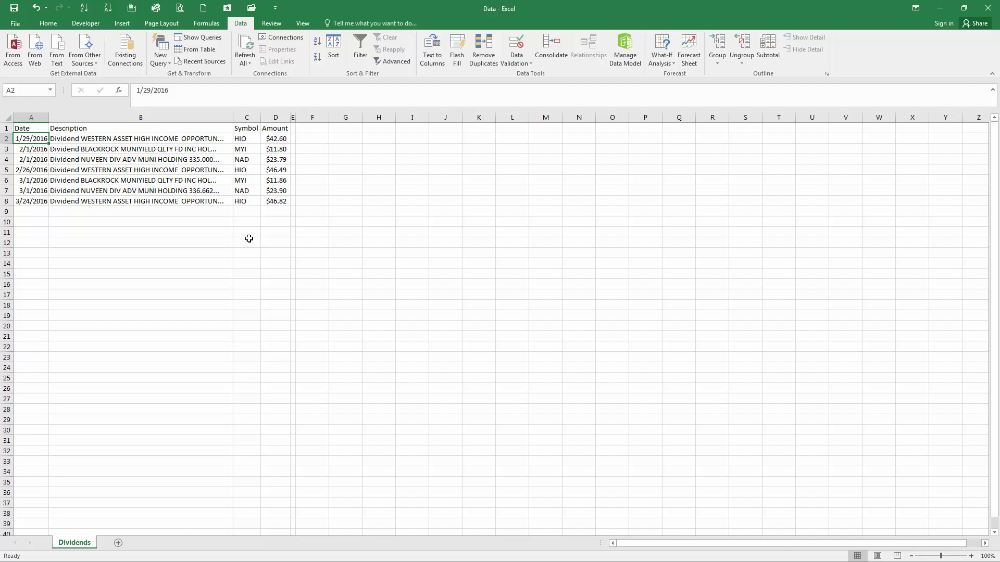
# Step: Label C10 'Total' and enter =SUM(D2:D8) in D10, giving $207.26
pyautogui.click(252, 219)
pyautogui.write('Total')
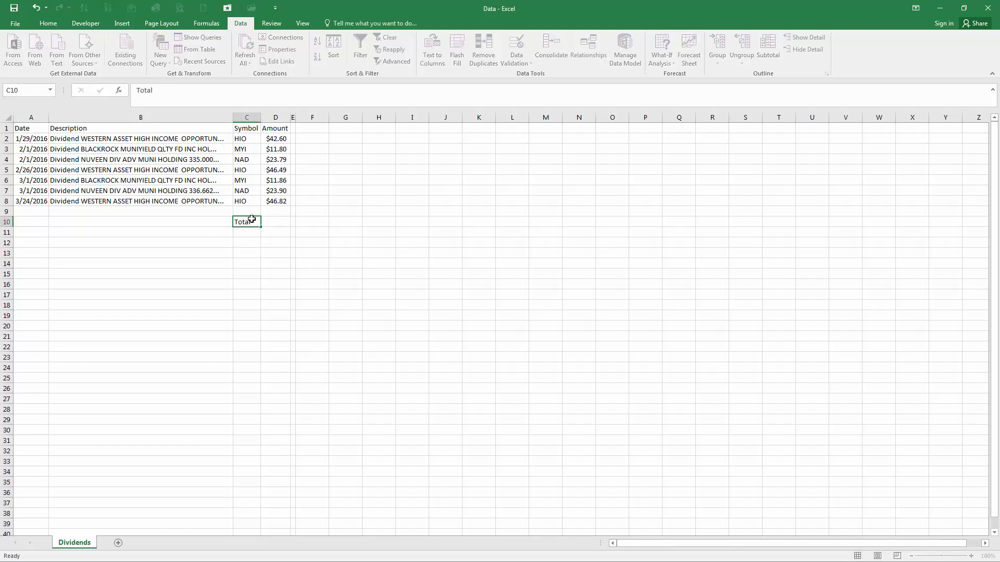
pyautogui.press('Tab')
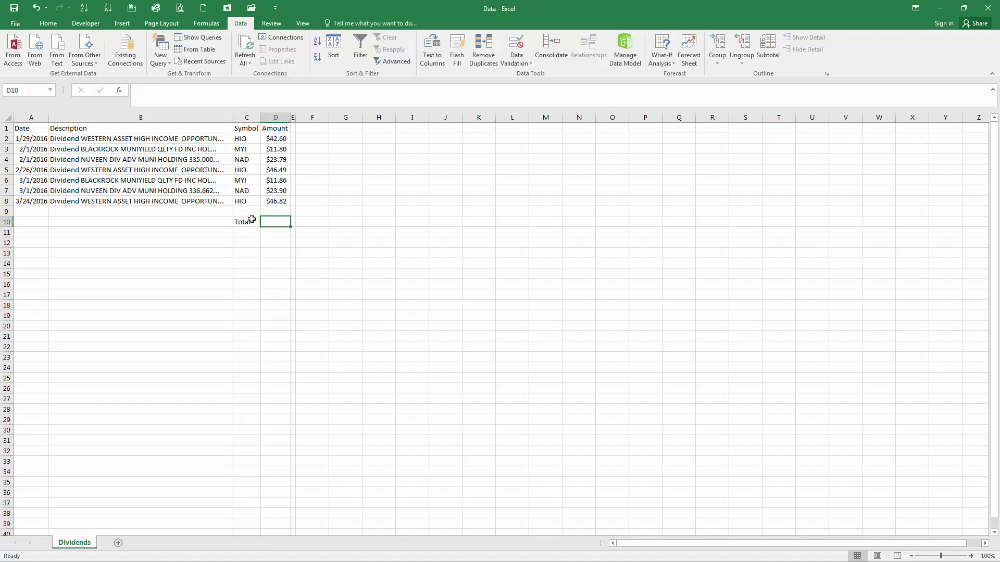
pyautogui.write('=sum(')
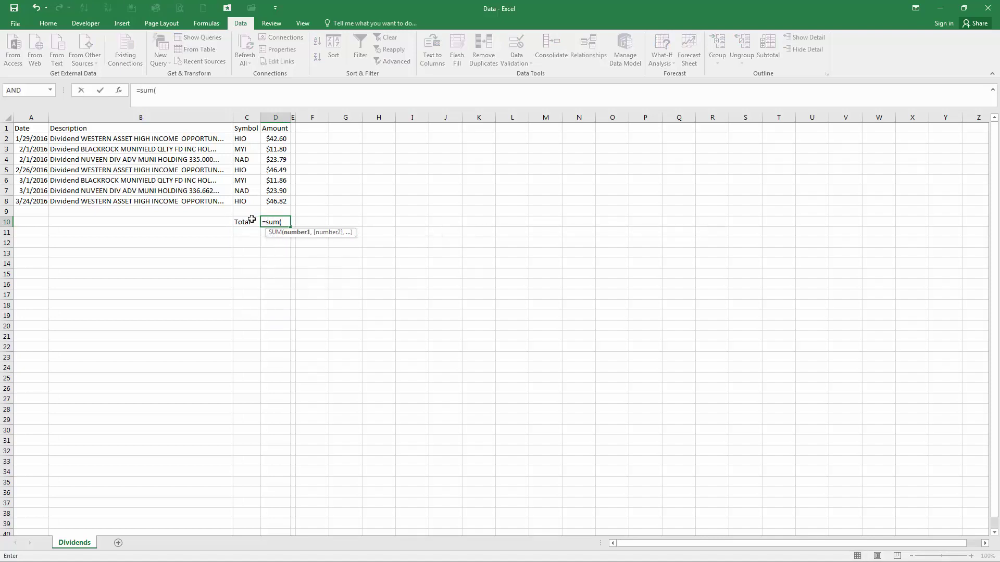
pyautogui.press('Up')
pyautogui.press('Up')
pyautogui.hotkey('shift', 'Up')
pyautogui.hotkey('shift', 'Up')
pyautogui.hotkey('shift', 'Up')
pyautogui.hotkey('shift', 'Up')
pyautogui.hotkey('shift', 'Up')
pyautogui.hotkey('shift', 'Up')
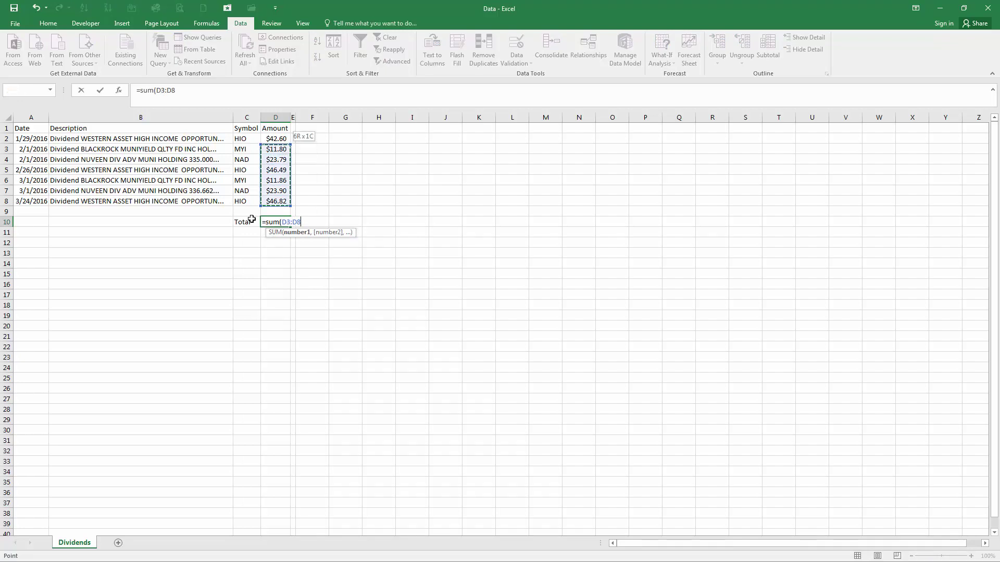
pyautogui.press('Return')
pyautogui.press('Left')
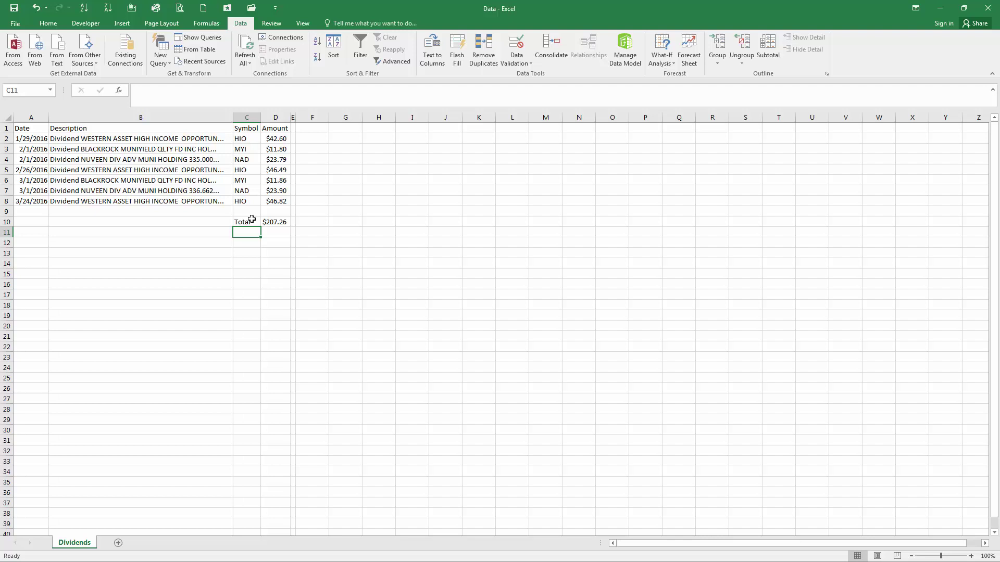
# Step: Move the Total row down to row 16 and enter test symbol myi with amount 34 in row 9
pyautogui.moveTo(252, 219); pyautogui.dragTo(273, 288)
pyautogui.click(246, 211)
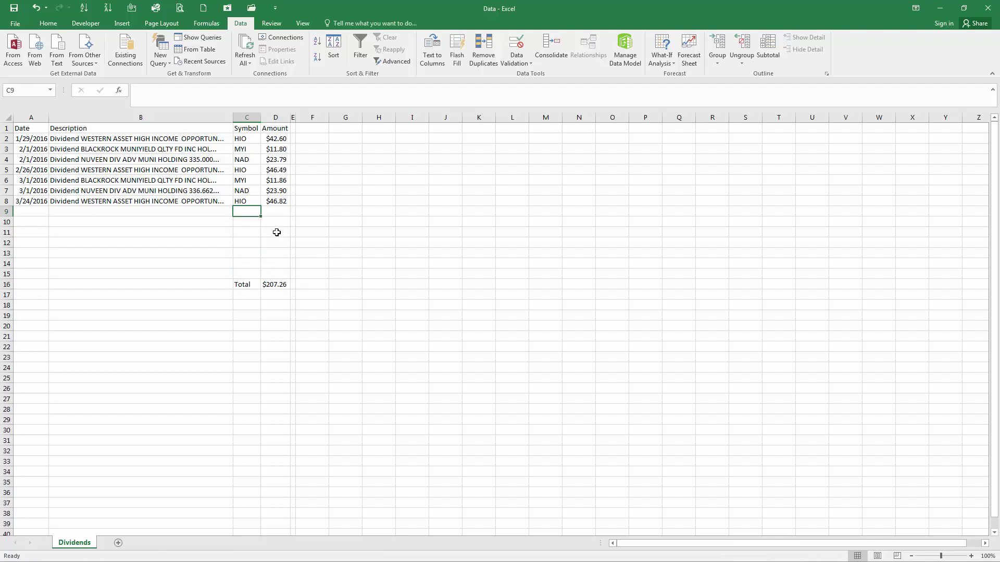
pyautogui.write('myi')
pyautogui.press('Tab')
pyautogui.write('34')
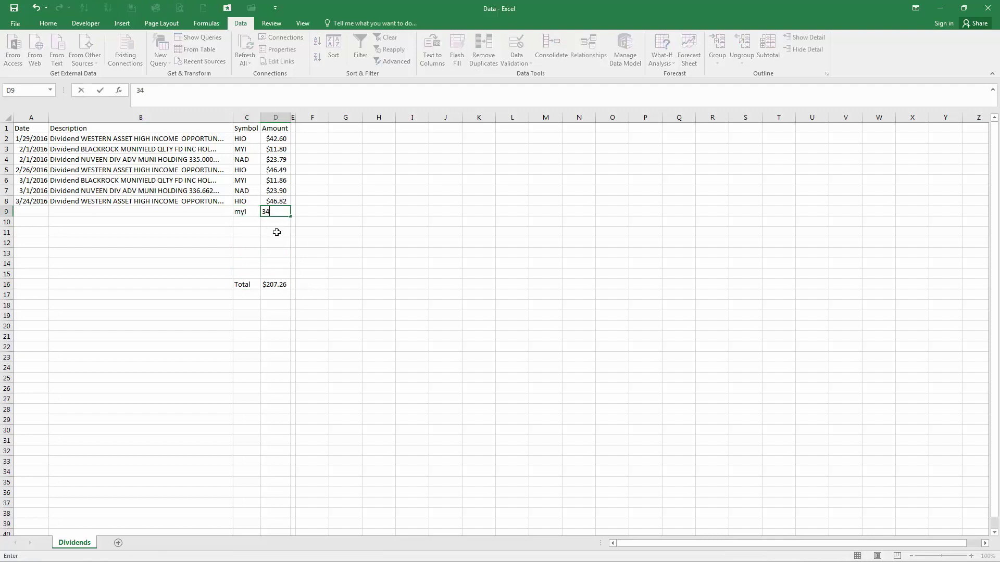
pyautogui.press('Return')
# Step: Inspect the D16 total formula's range without changing it
pyautogui.press('Down')
pyautogui.press('Down')
pyautogui.press('Down')
pyautogui.press('Down')
pyautogui.press('Down')
pyautogui.press('Down')
pyautogui.press('Right')
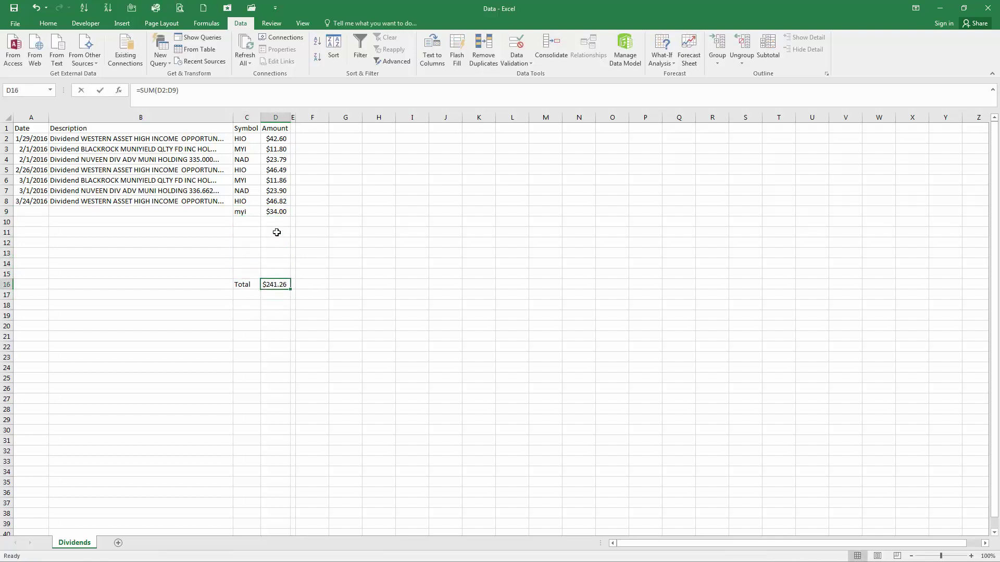
pyautogui.press('F2')
pyautogui.press('Escape')
# Step: Undo the three test edits and move the Total label and sum to G2:H2
pyautogui.click(34, 9)
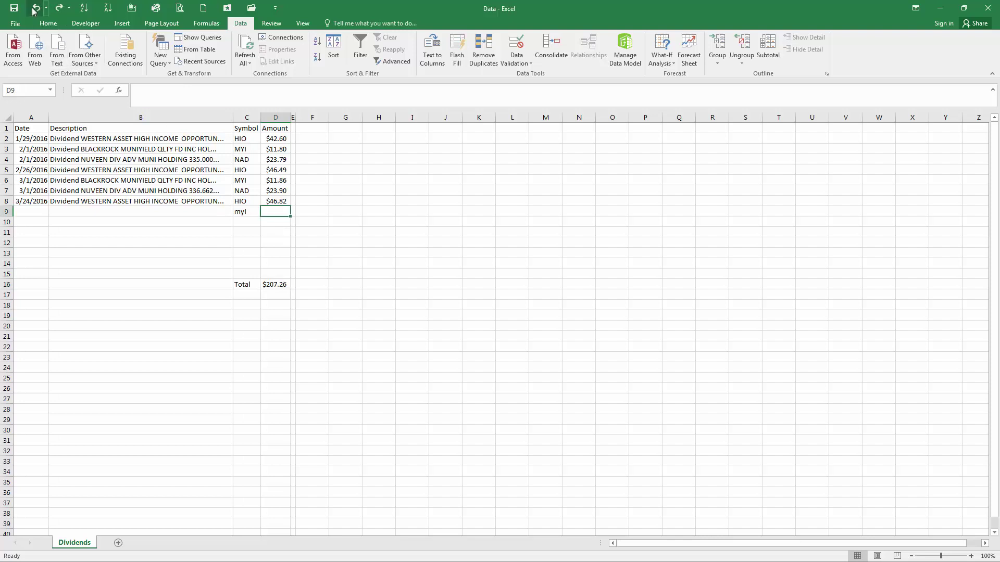
pyautogui.click(34, 8)
pyautogui.click(34, 8)
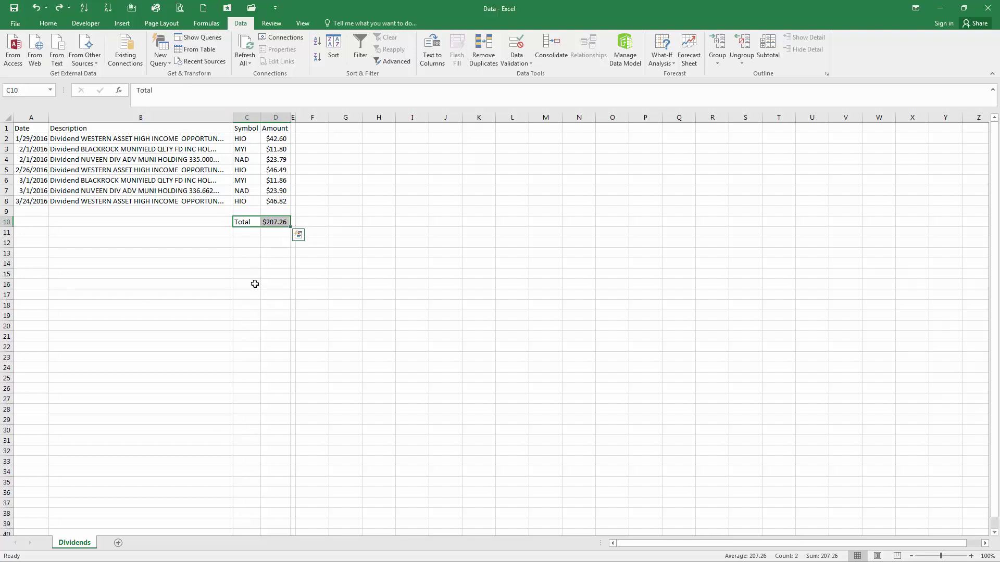
pyautogui.moveTo(254, 227); pyautogui.dragTo(331, 142)
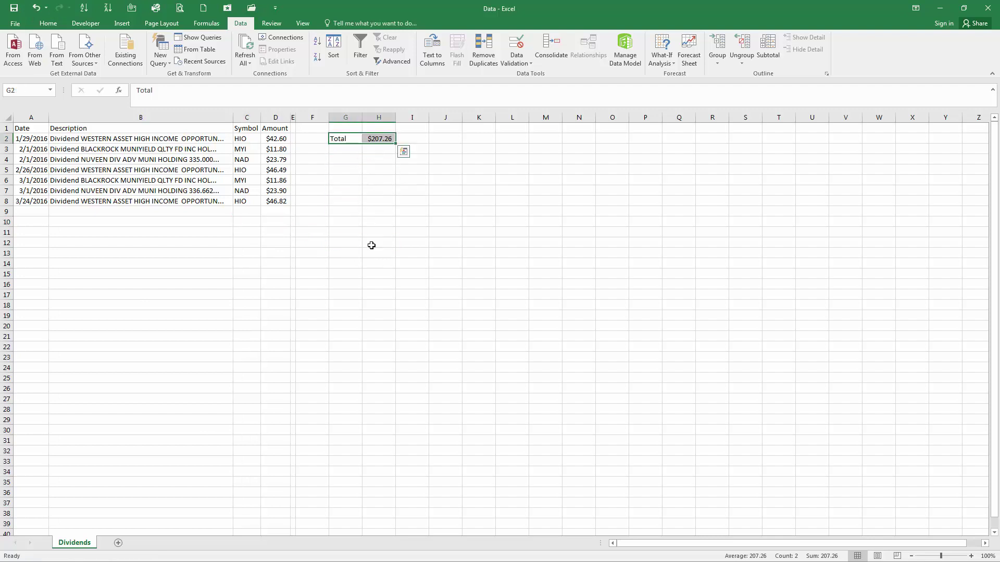
# Step: Change H2's formula to =SUM(D:D) so it totals the whole Amount column
pyautogui.click(374, 137)
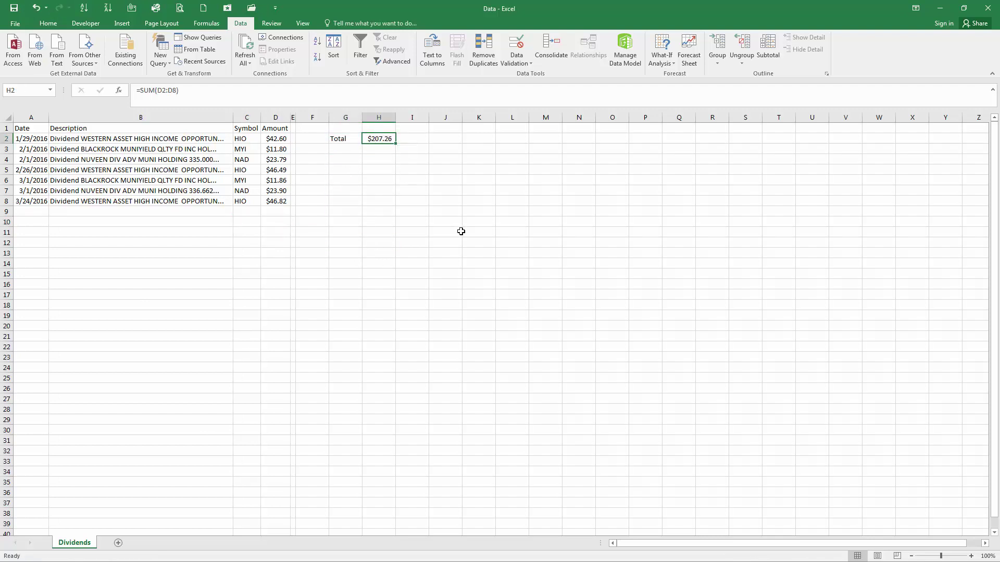
pyautogui.press('F2')
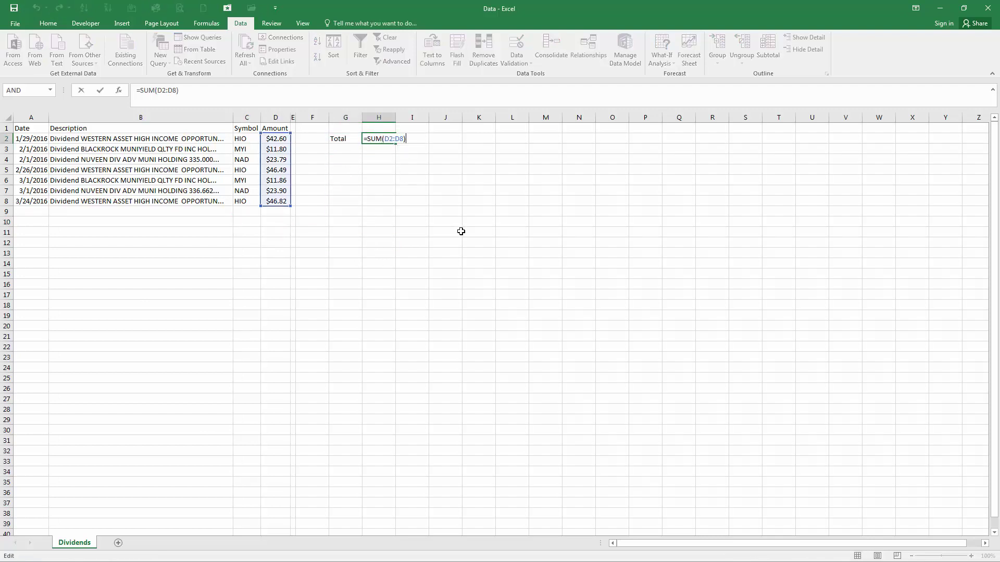
pyautogui.click(393, 140)
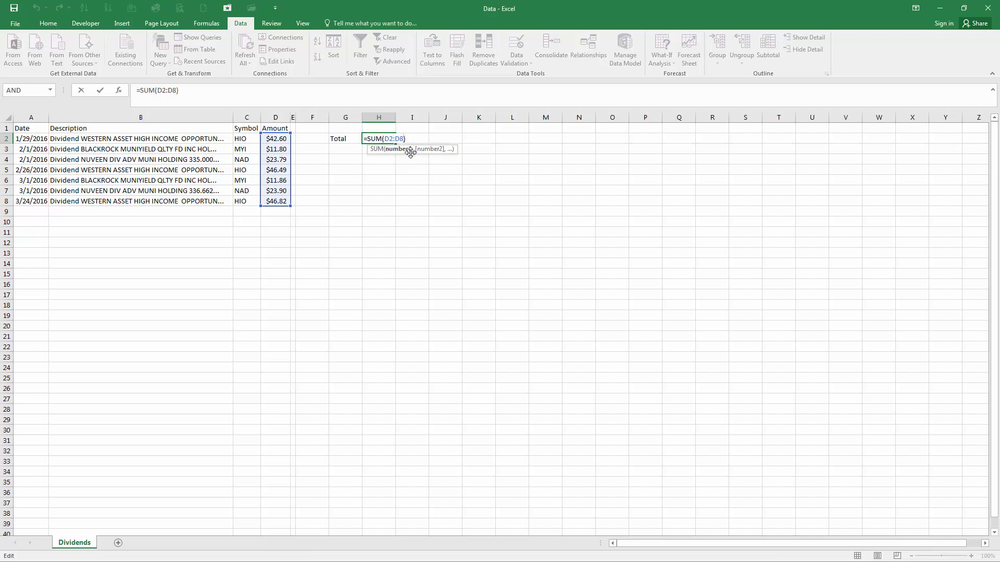
pyautogui.press('BackSpace')
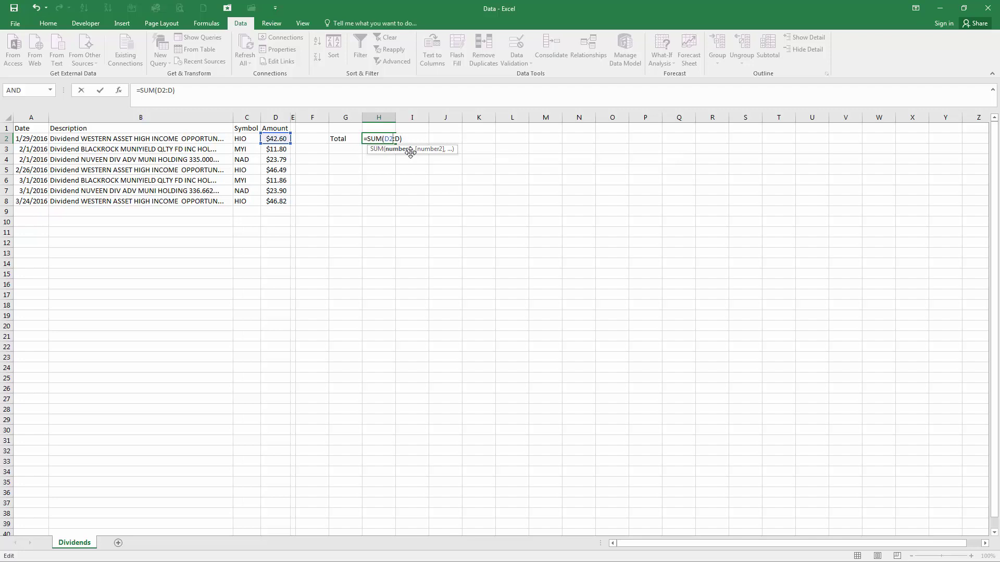
pyautogui.press('BackSpace')
pyautogui.press('Return')
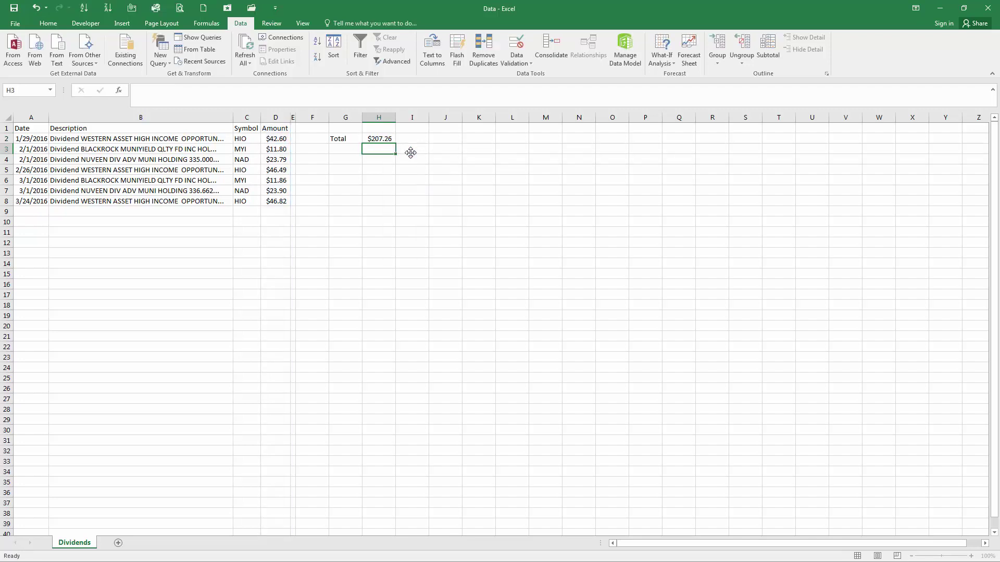
# Step: Add a test entry 'f' with amount 34 in row 11, then delete it
pyautogui.click(256, 230)
pyautogui.write('f')
pyautogui.press('Tab')
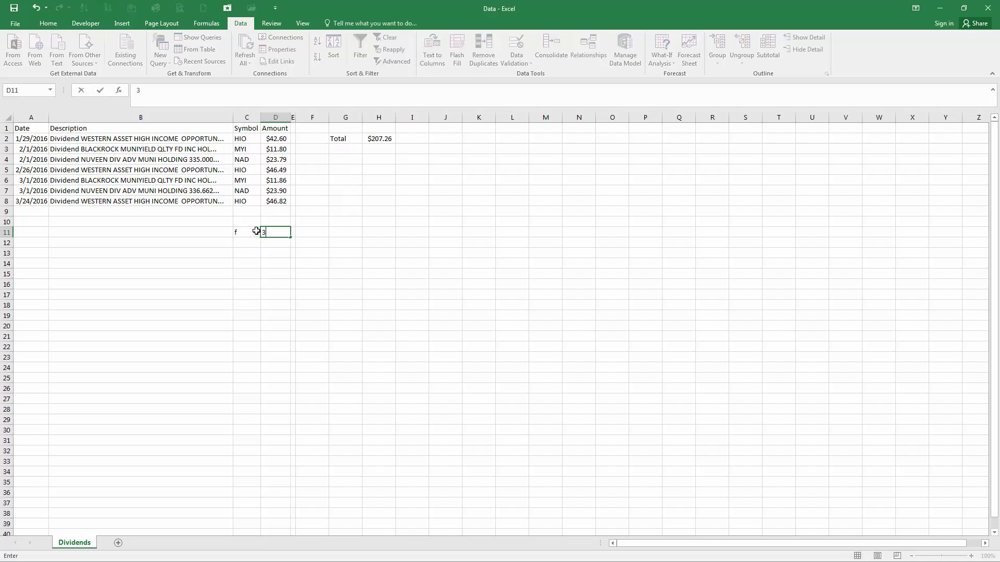
pyautogui.write('34')
pyautogui.press('Return')
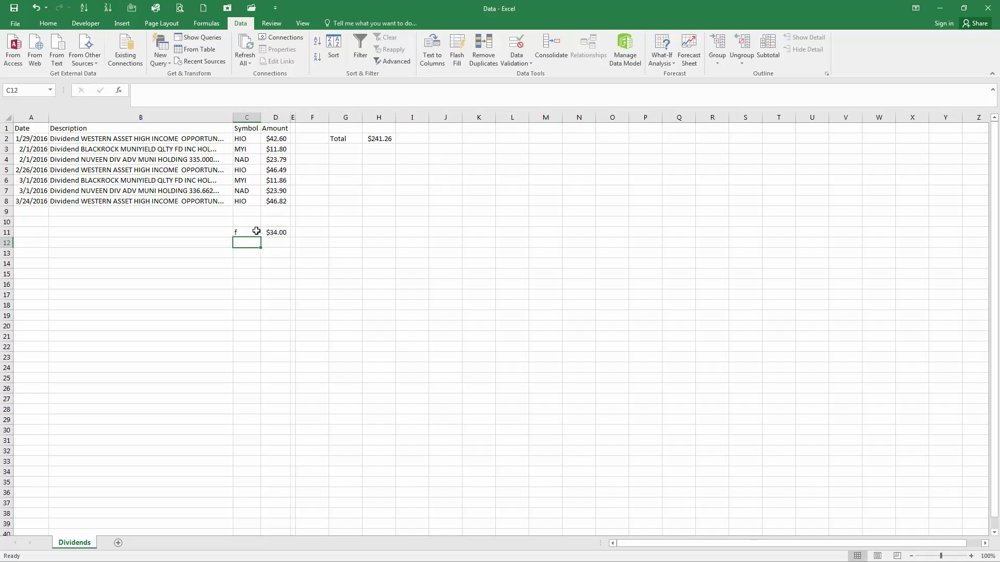
pyautogui.moveTo(257, 231); pyautogui.dragTo(281, 238)
pyautogui.press('Delete')
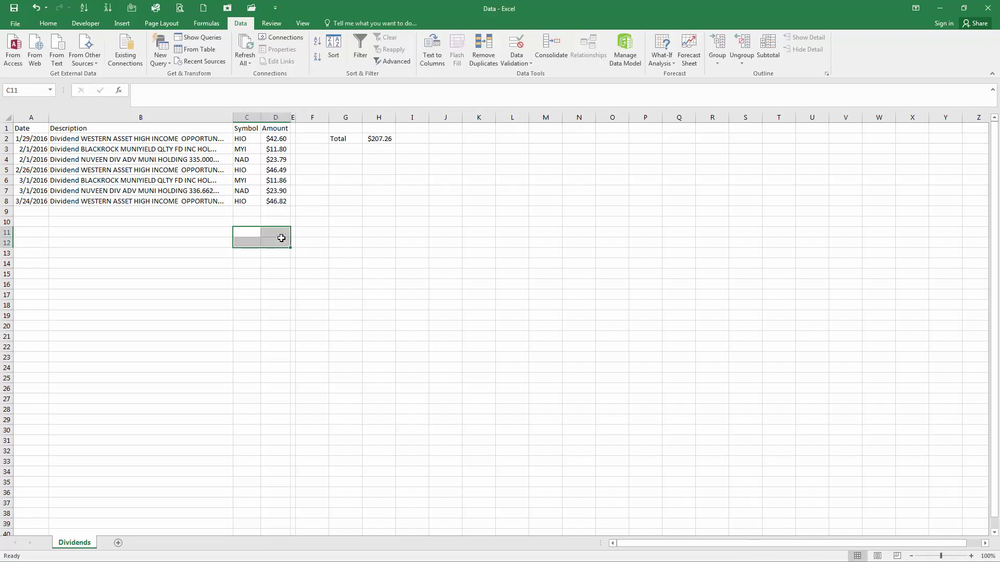
pyautogui.click(353, 153)
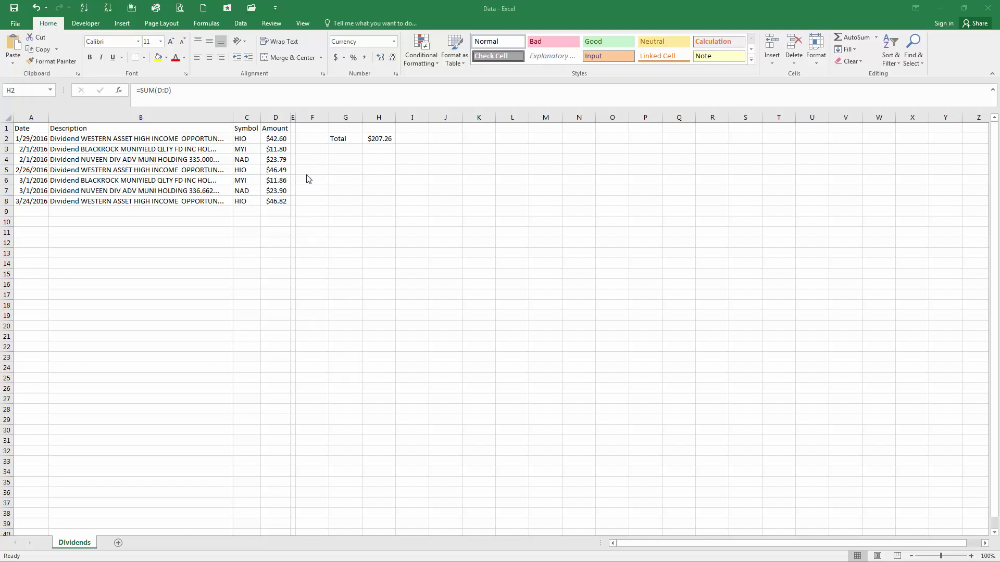
# Step: Enter the symbol label HIO in G5
pyautogui.click(354, 169)
pyautogui.write('HIO')
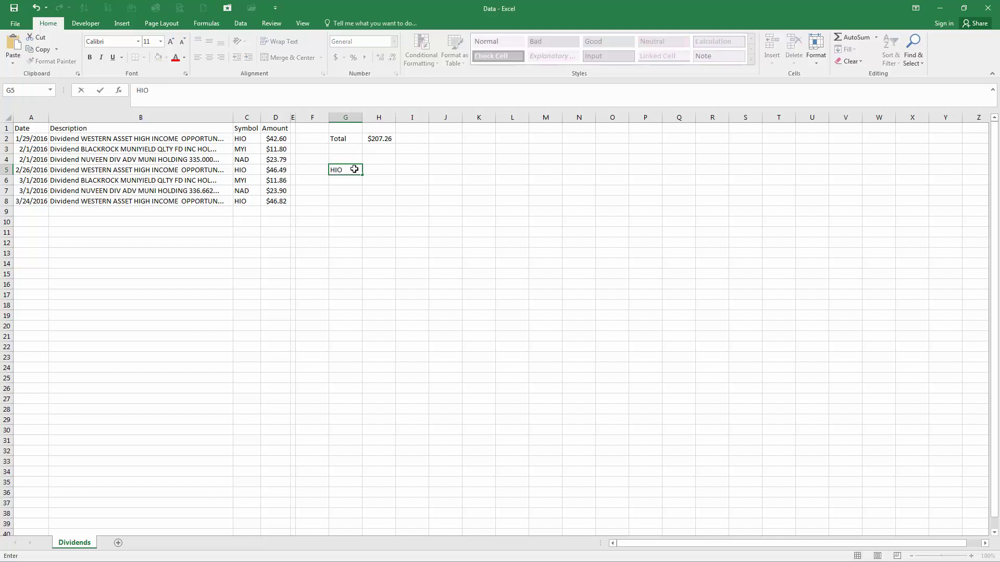
pyautogui.press('Return')
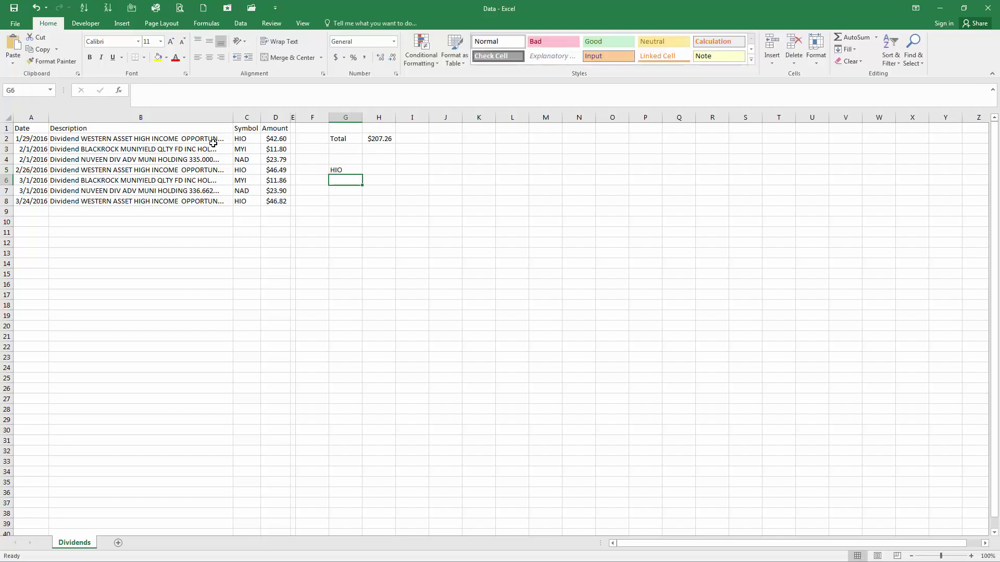
pyautogui.click(239, 140)
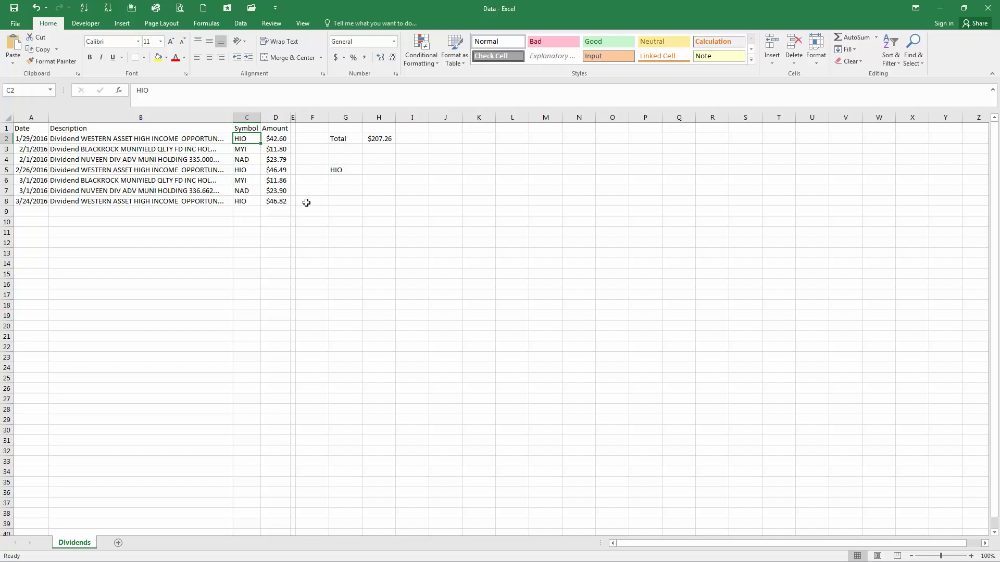
# Step: Build =sumif(C:C,G5,D:D) in H5 to sum Amounts matching the HIO symbol
pyautogui.click(378, 169)
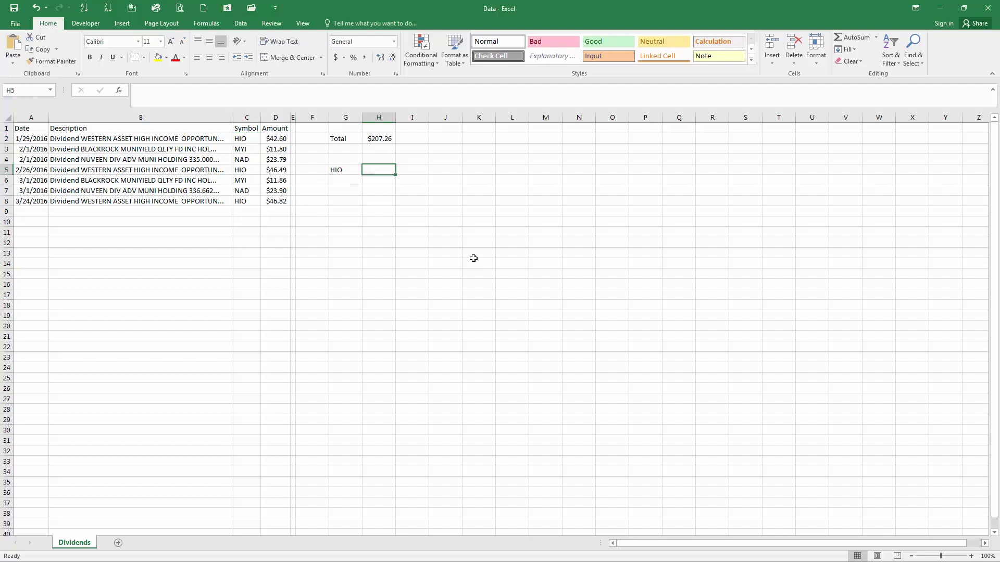
pyautogui.write('=sumif')
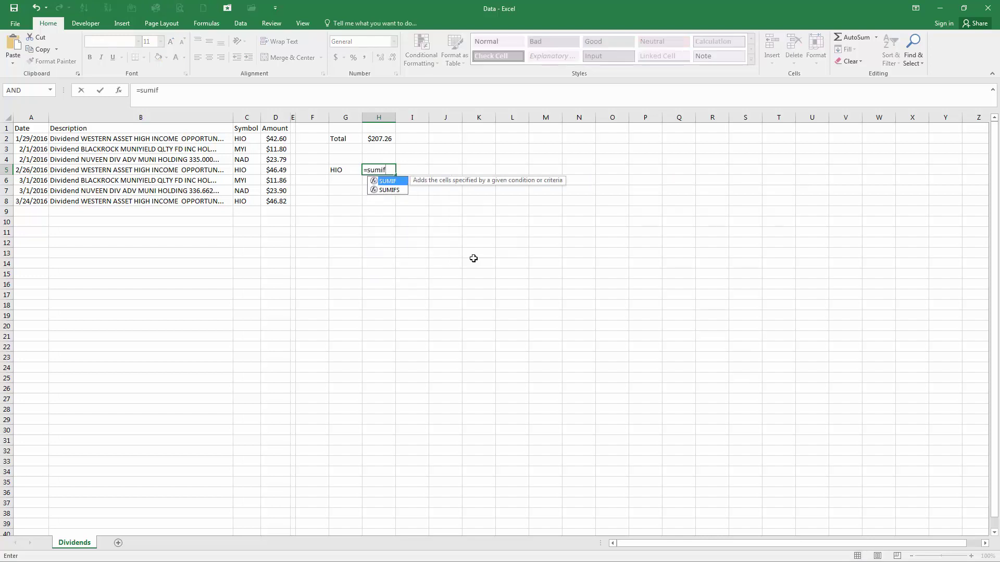
pyautogui.write('(')
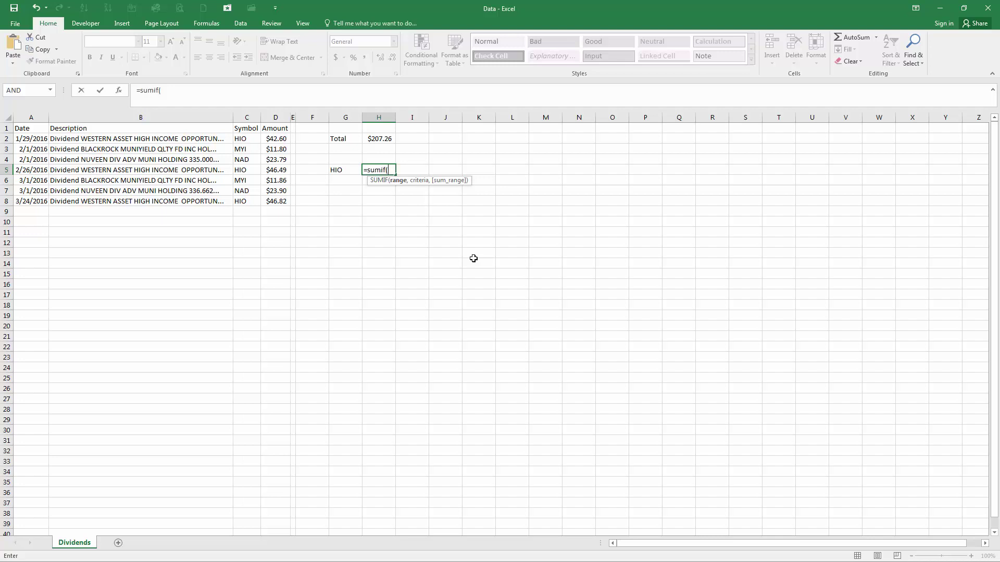
pyautogui.click(250, 118)
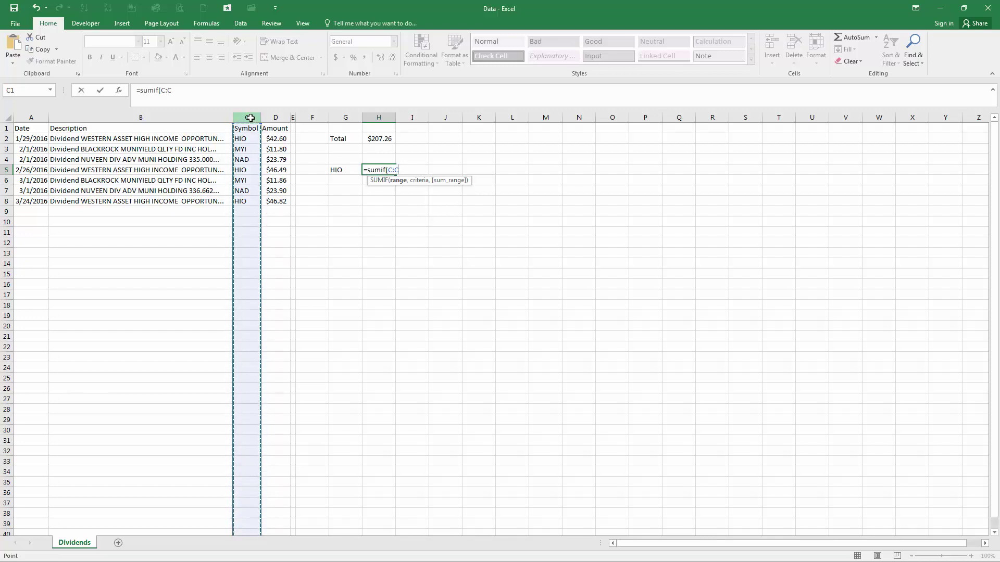
pyautogui.write(',')
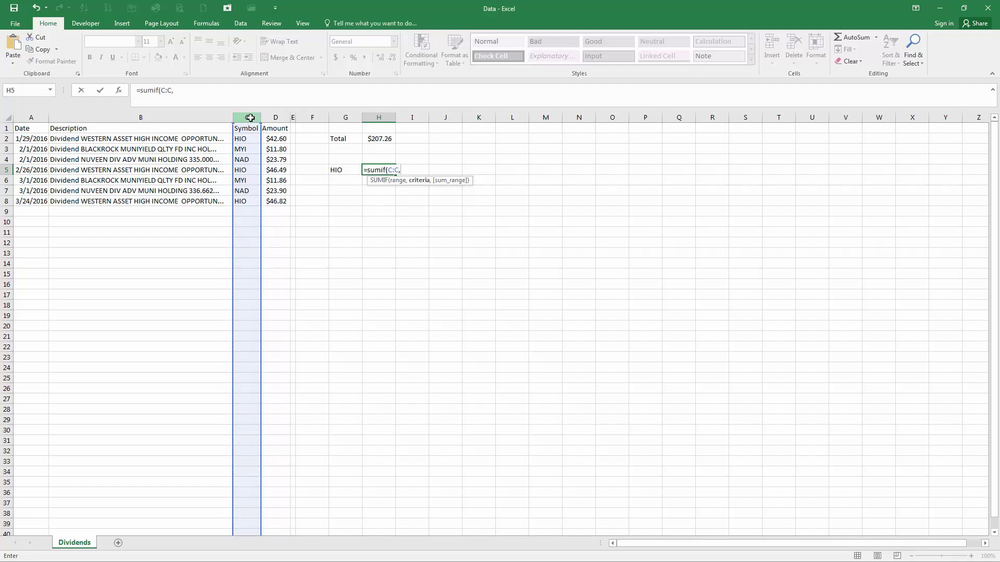
pyautogui.click(342, 169)
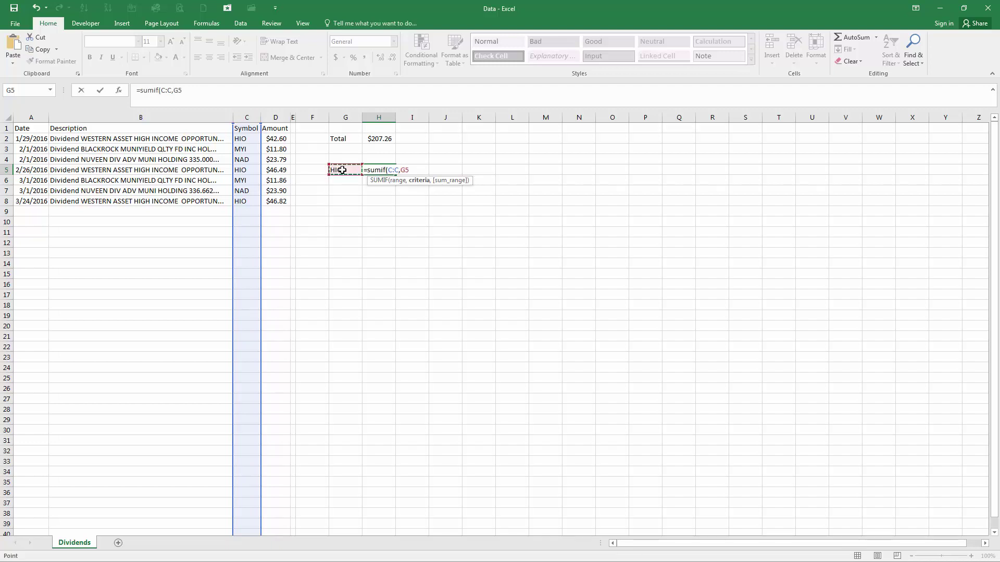
pyautogui.write(',')
pyautogui.click(275, 119)
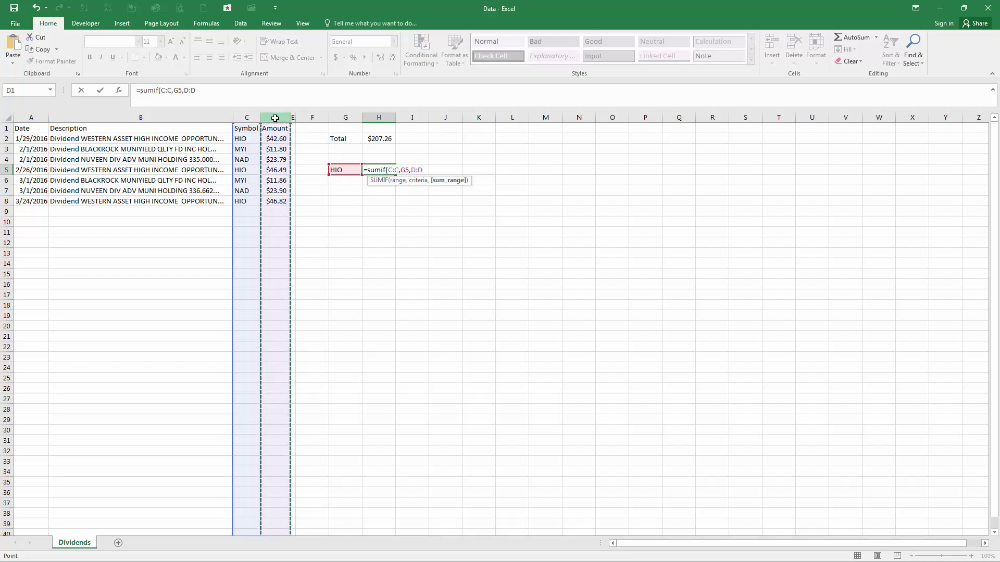
# Step: Commit the HIO SUMIF (135.91) and verify it against the three HIO amounts in D2, D5, D8
pyautogui.press('Return')
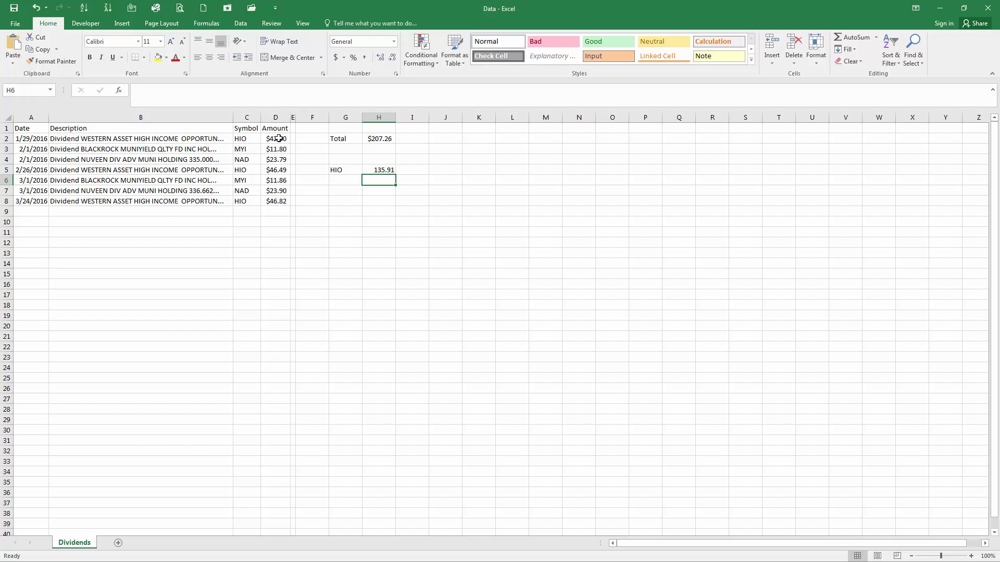
pyautogui.keyDown('ctrl'); pyautogui.click(279, 139); pyautogui.keyUp('ctrl')
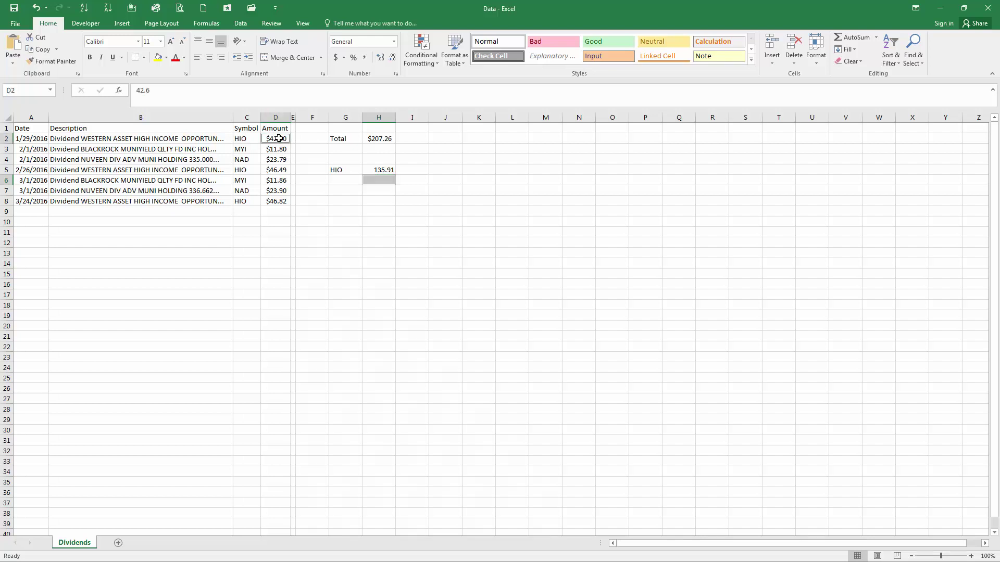
pyautogui.keyDown('ctrl'); pyautogui.click(278, 170); pyautogui.keyUp('ctrl')
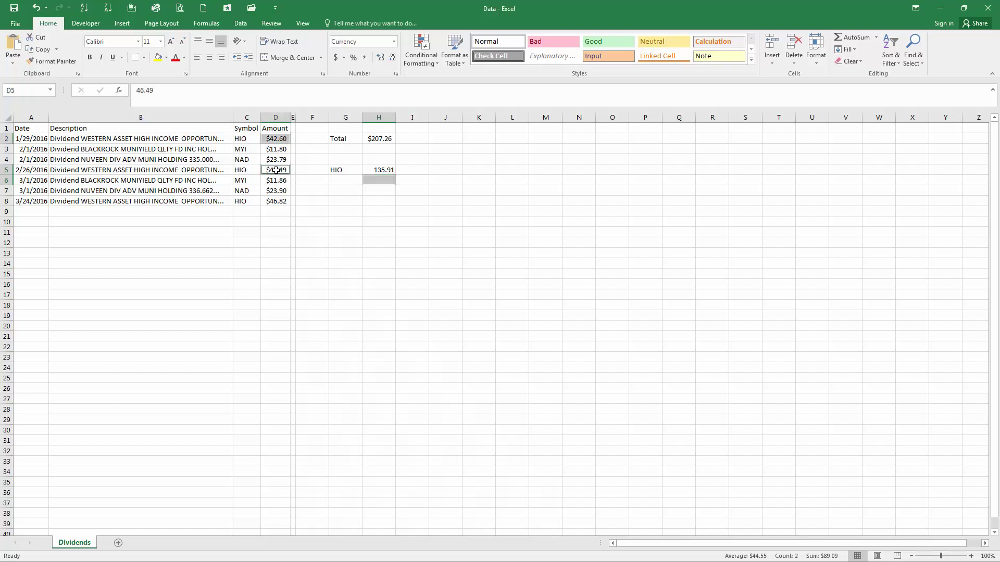
pyautogui.keyDown('ctrl'); pyautogui.click(279, 202); pyautogui.keyUp('ctrl')
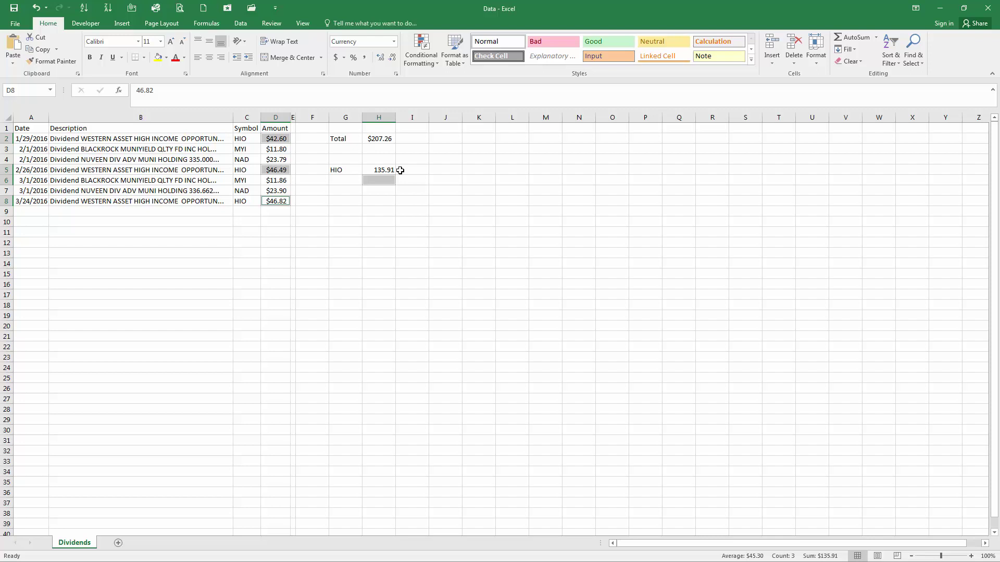
pyautogui.click(360, 181)
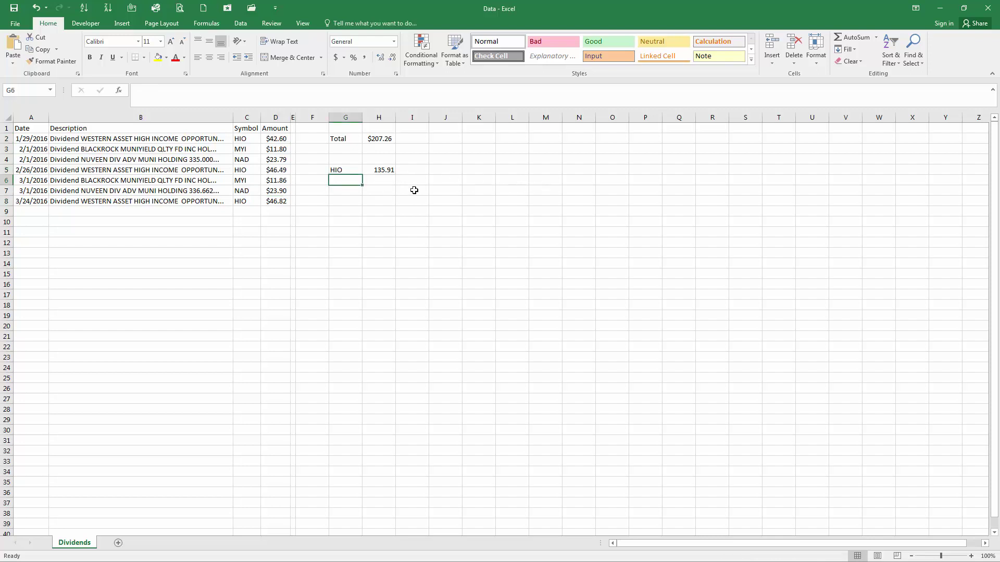
# Step: List MYI and NAD below HIO and fill the SUMIF down to H6:H7
pyautogui.write('MYI')
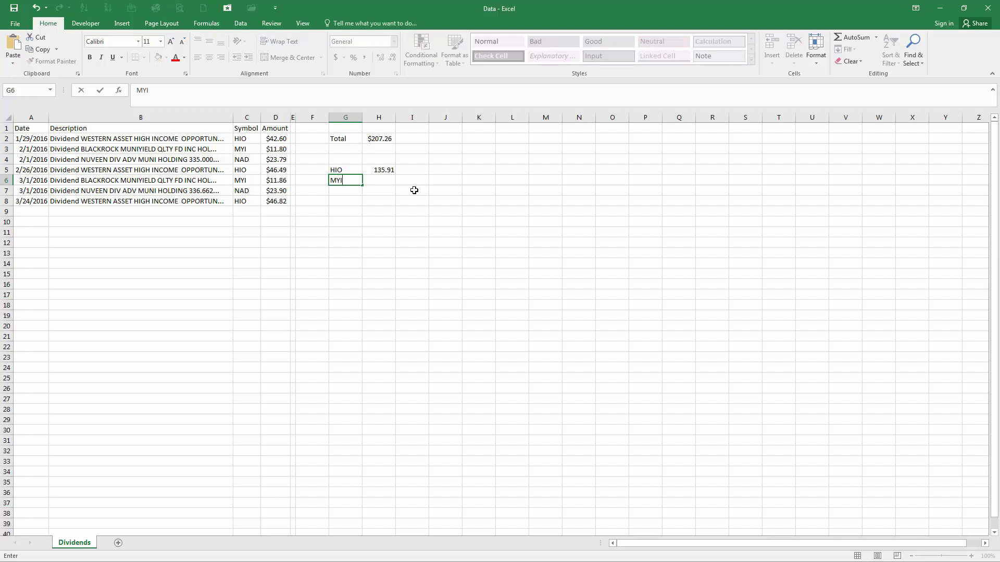
pyautogui.press('Return')
pyautogui.write('NAD')
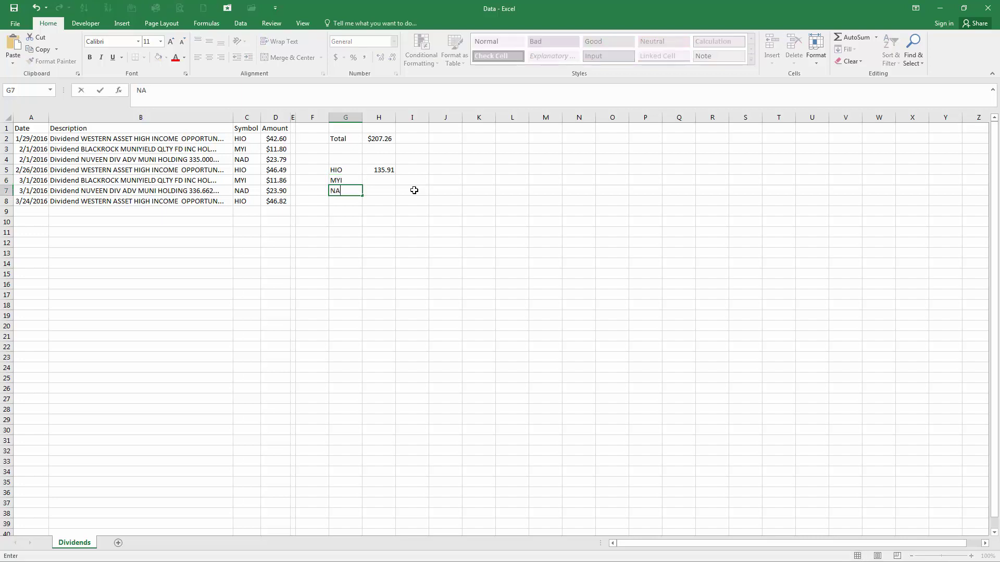
pyautogui.press('Return')
pyautogui.press('Up')
pyautogui.press('Up')
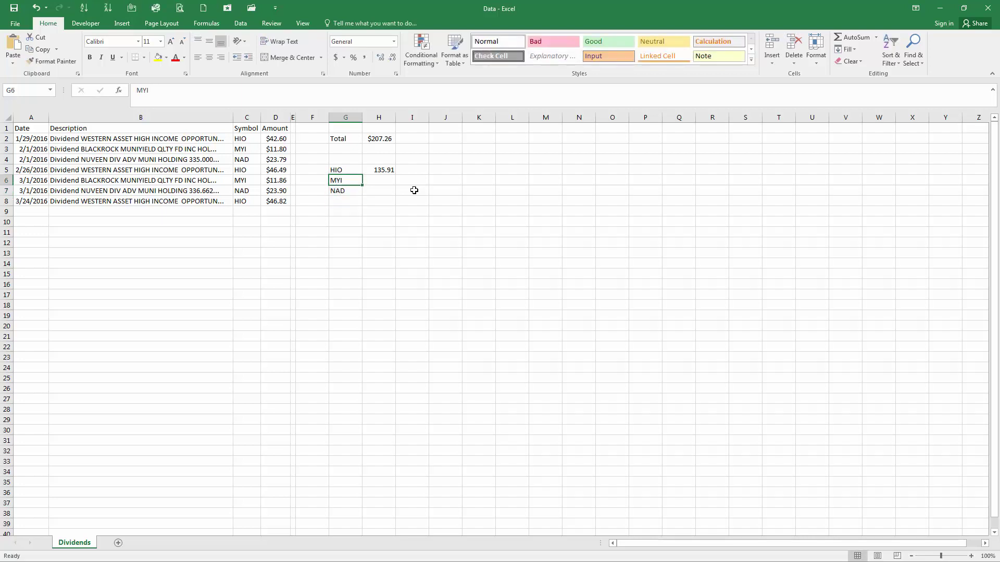
pyautogui.press('Up')
pyautogui.press('Right')
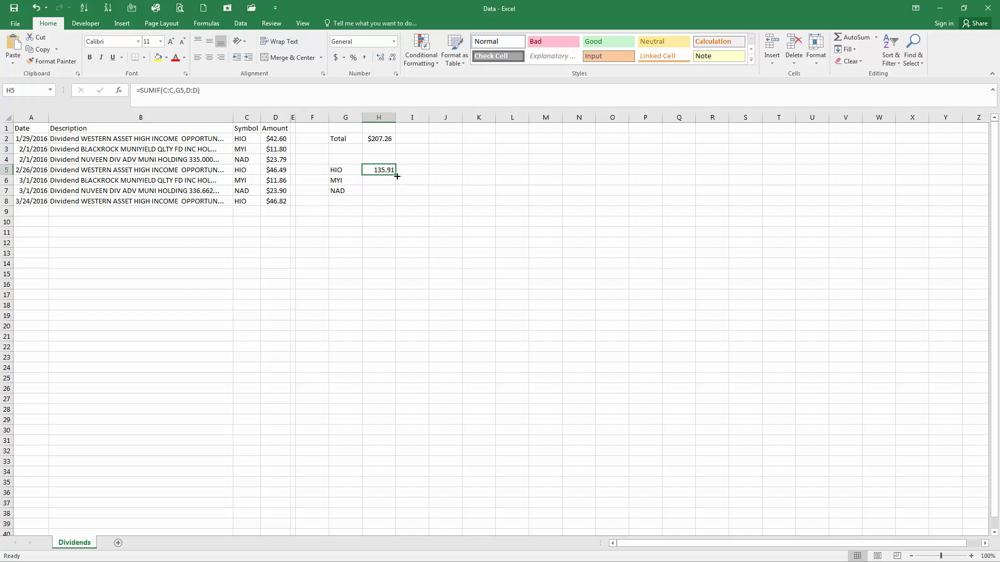
pyautogui.moveTo(396, 175); pyautogui.dragTo(394, 193)
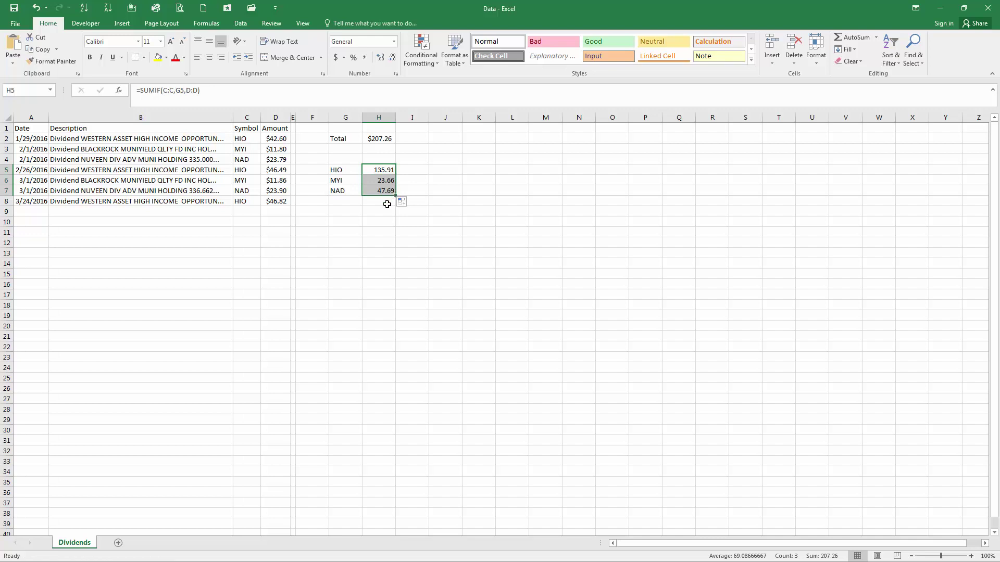
# Step: Enter =SUM(H5:H7) in H9 to total the subtotals, giving 207.26
pyautogui.click(372, 214)
pyautogui.write('=sum(')
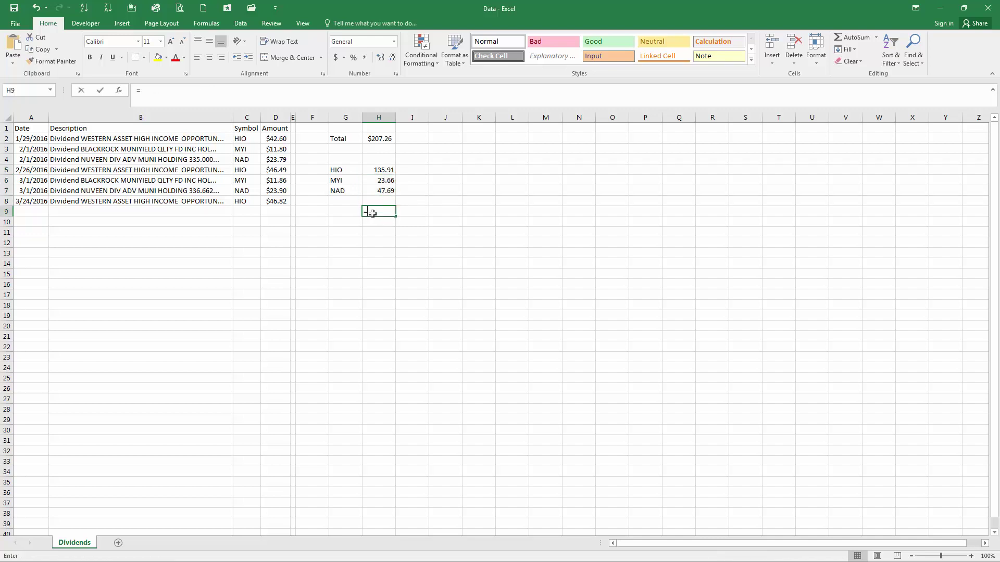
pyautogui.press('Up')
pyautogui.press('Up')
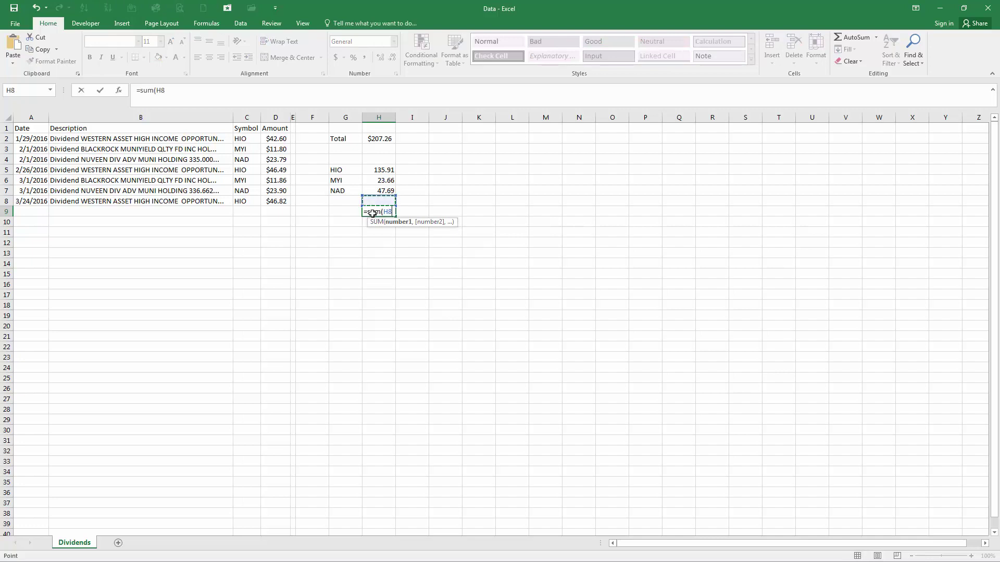
pyautogui.hotkey('shift', 'Up')
pyautogui.hotkey('shift', 'Up')
pyautogui.write(')')
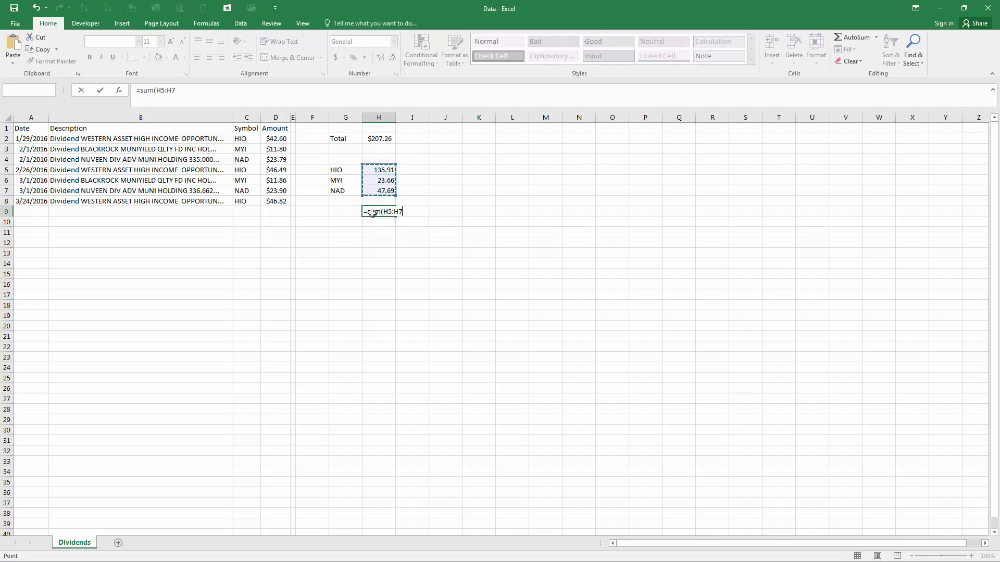
pyautogui.press('Return')
pyautogui.click(372, 212)
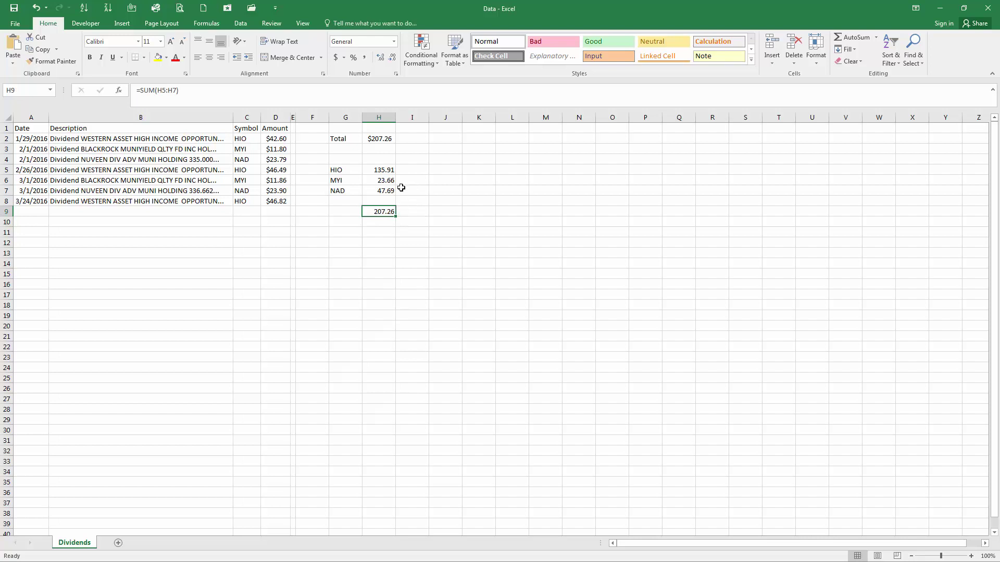
pyautogui.click(385, 138)
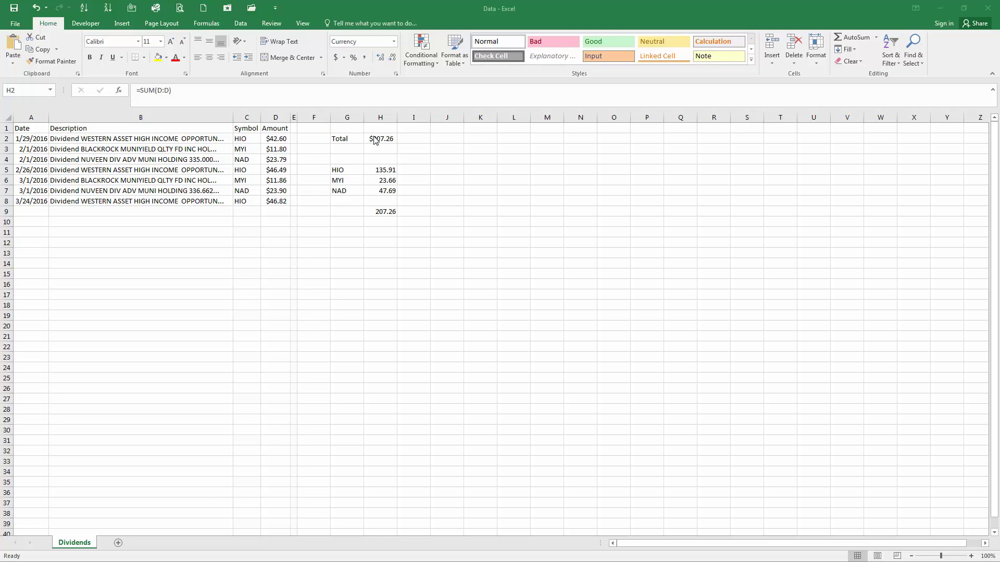
pyautogui.click(374, 138)
pyautogui.press('F2')
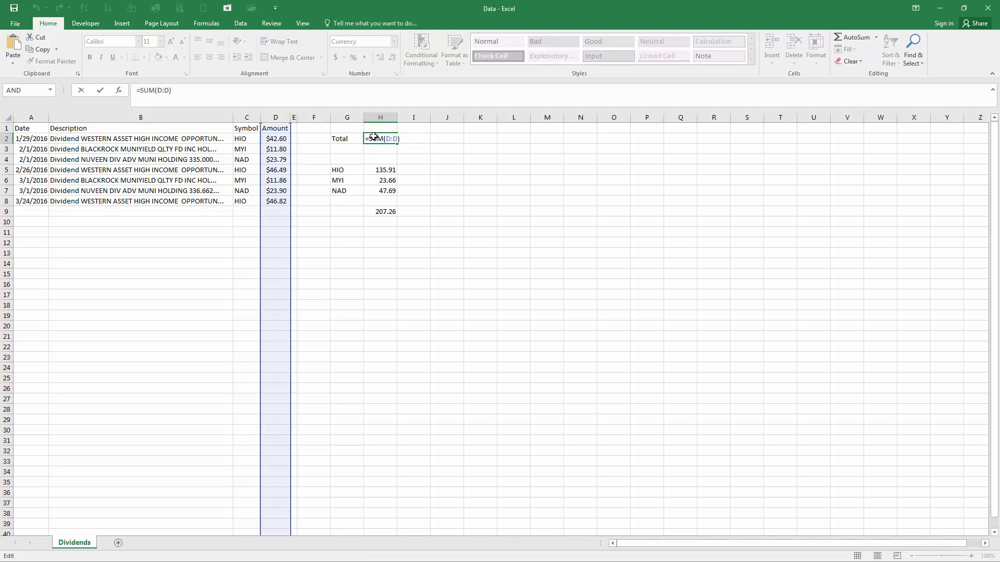
pyautogui.press('Escape')
pyautogui.click(376, 171)
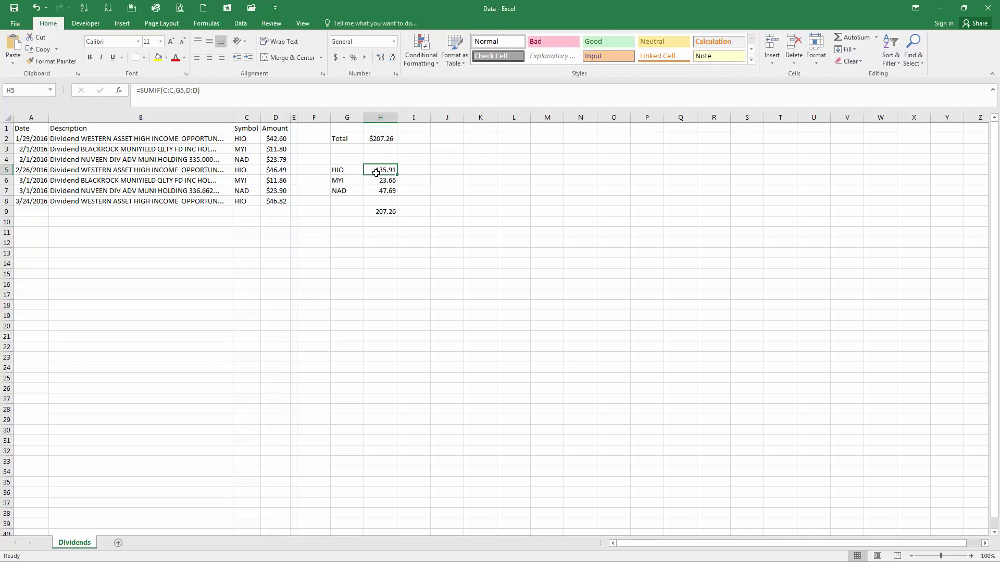
pyautogui.press('F2')
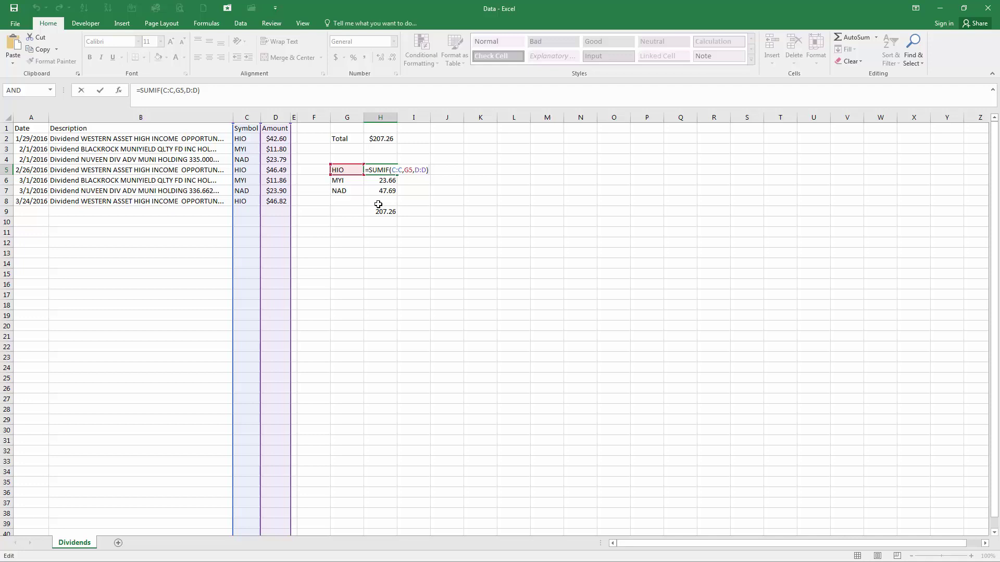
pyautogui.hotkey('ctrl', 'Return')
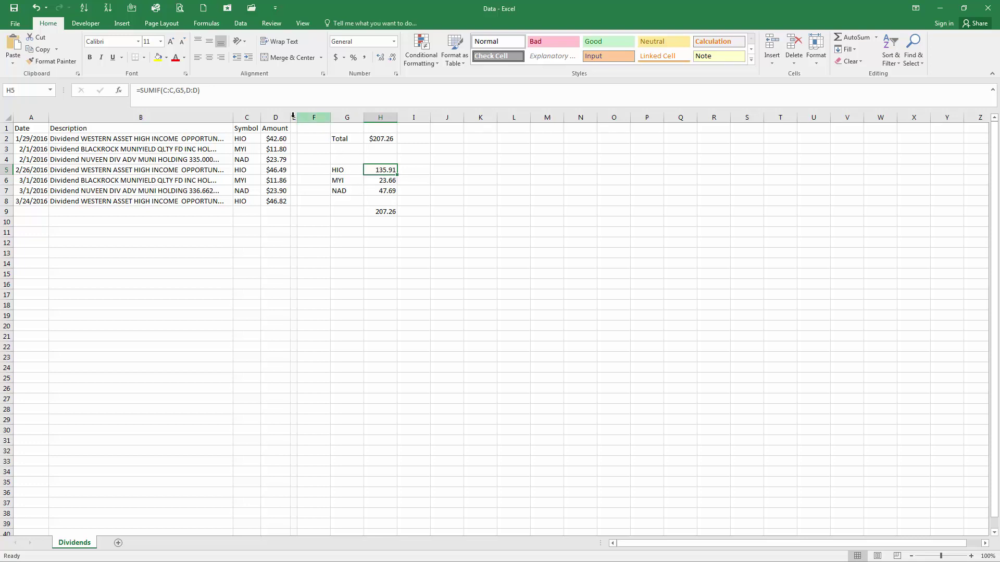
# Step: Widen column E and give it the heading Month
pyautogui.moveTo(300, 118); pyautogui.dragTo(328, 147)
pyautogui.click(309, 126)
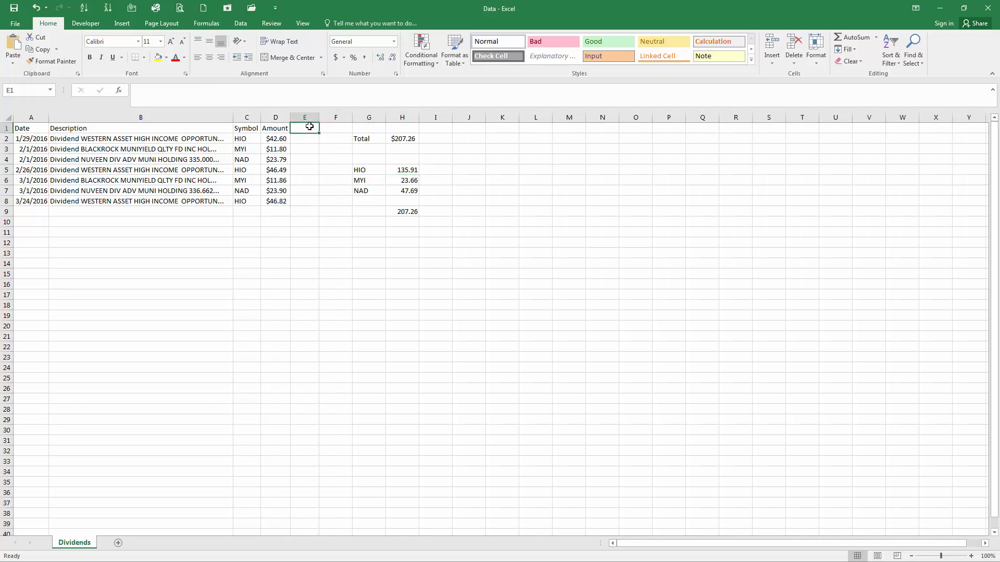
pyautogui.write('Month')
pyautogui.press('Return')
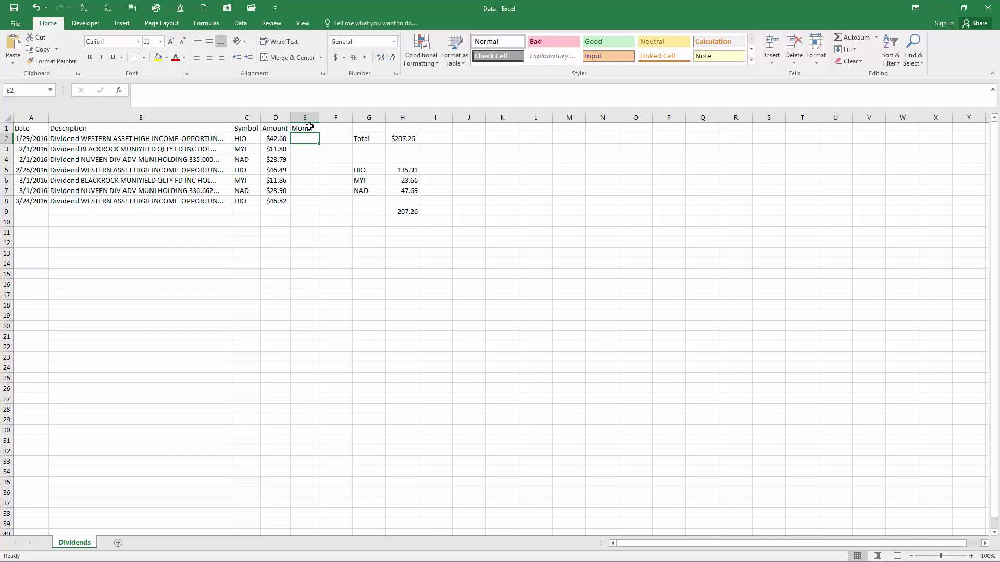
# Step: Enter =MONTH(A2) in E2 and fill it down to E8
pyautogui.write('=mo')
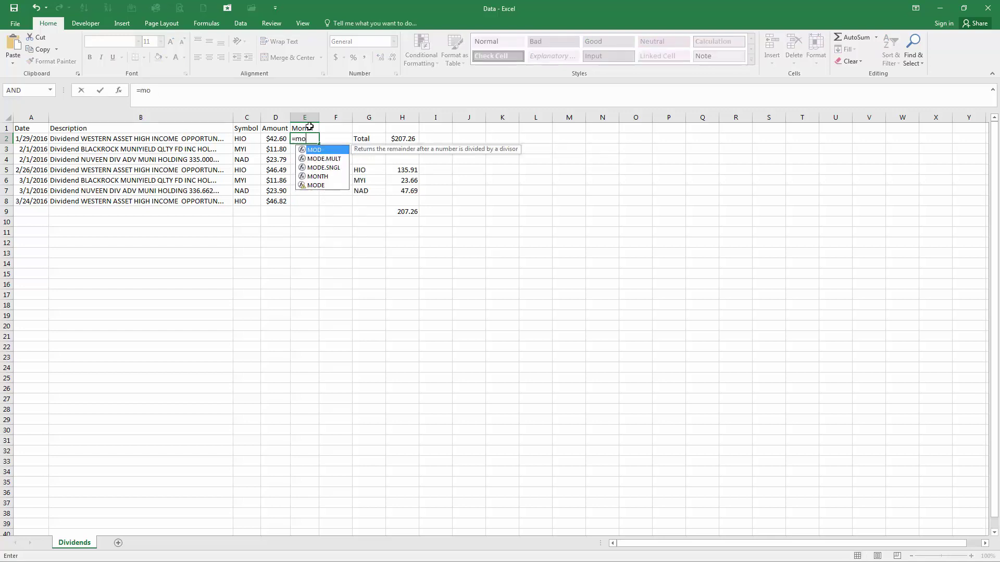
pyautogui.write('nth(')
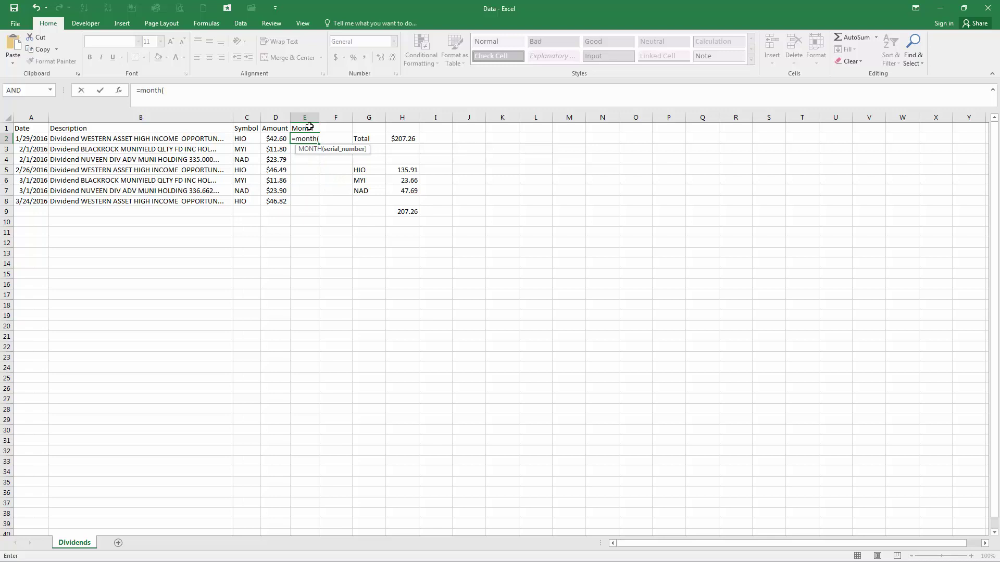
pyautogui.press('Left')
pyautogui.press('Left')
pyautogui.press('Left')
pyautogui.press('Left')
pyautogui.press('Return')
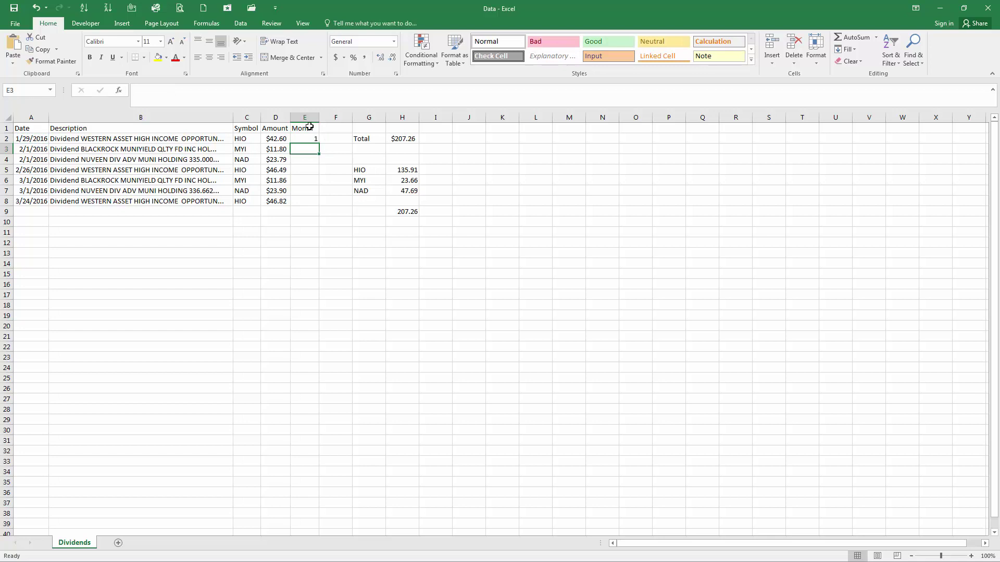
pyautogui.press('Up')
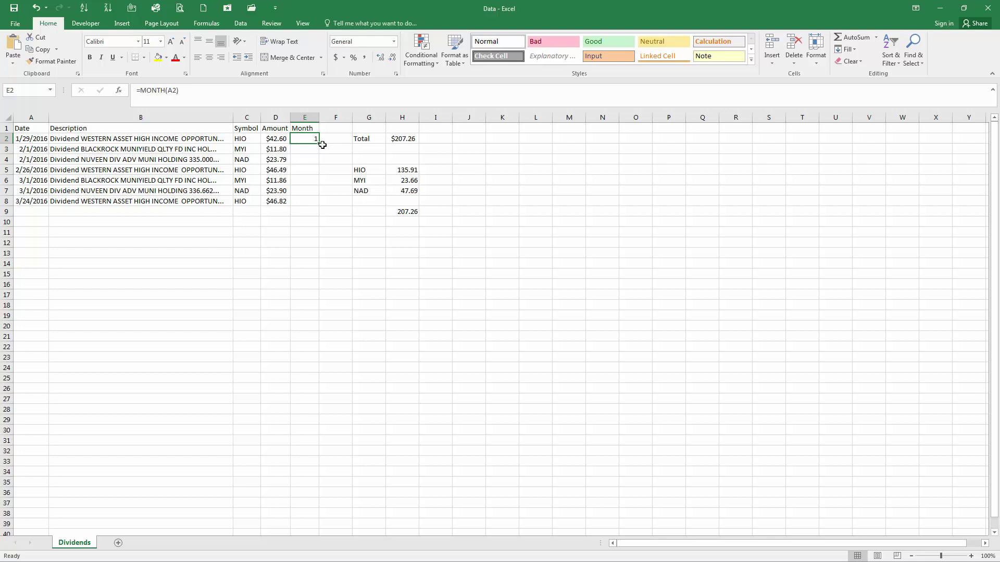
pyautogui.doubleClick(318, 144)
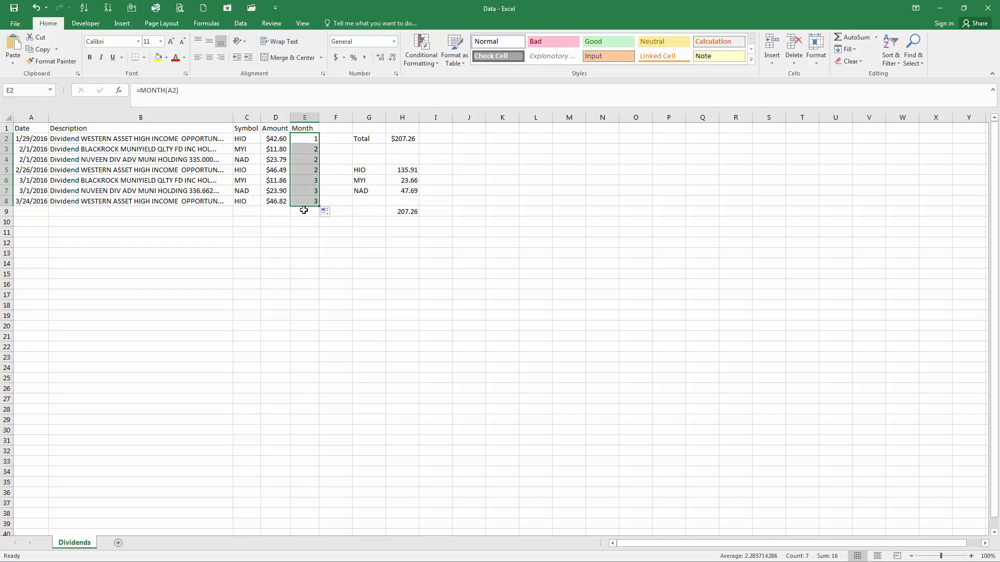
# Step: Copy the symbols HIO, MYI and NAD from G5:G7 into G13:G15
pyautogui.click(366, 169)
pyautogui.moveTo(365, 184); pyautogui.dragTo(365, 189)
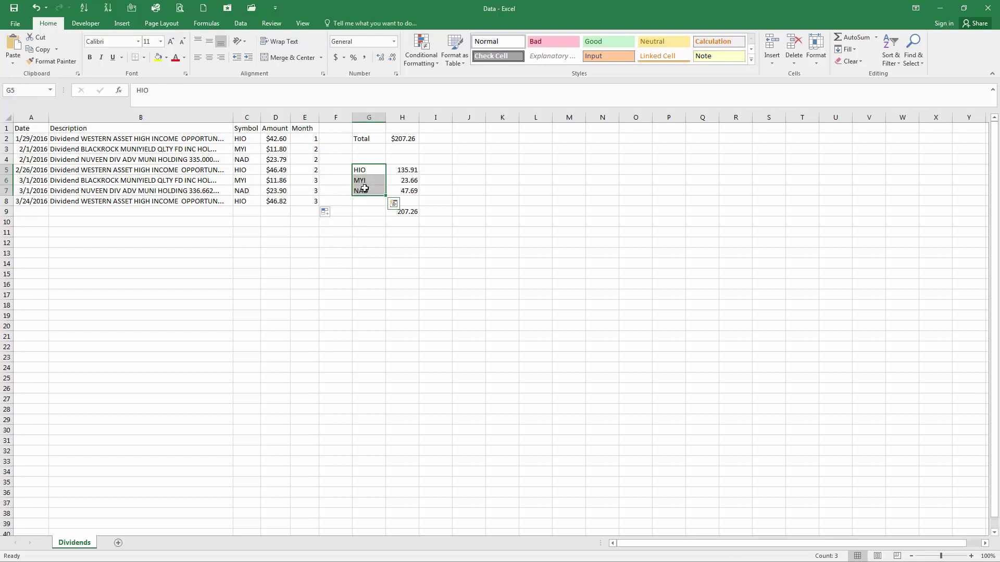
pyautogui.hotkey('ctrl', 'c')
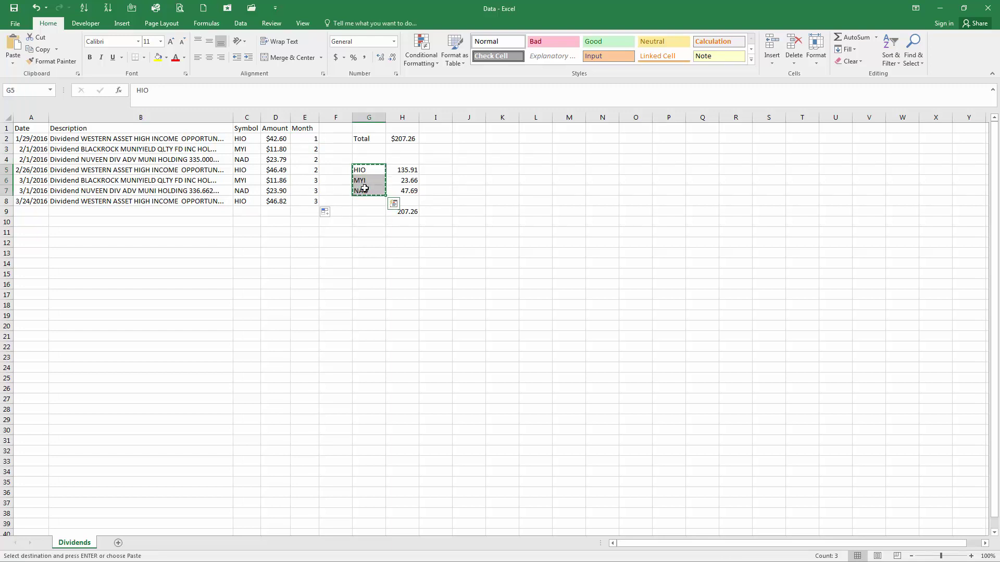
pyautogui.rightClick(364, 189)
pyautogui.click(371, 225)
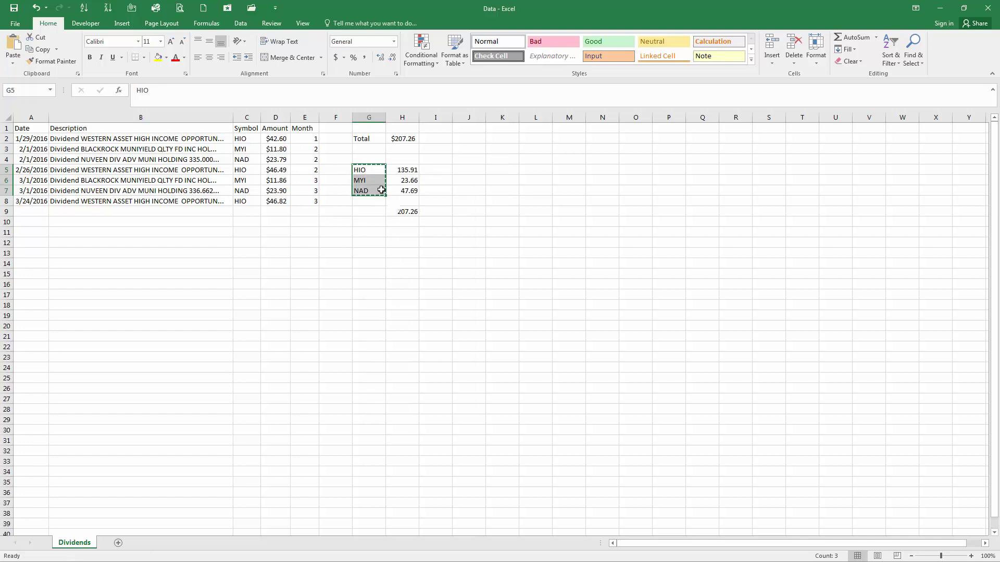
pyautogui.click(369, 251)
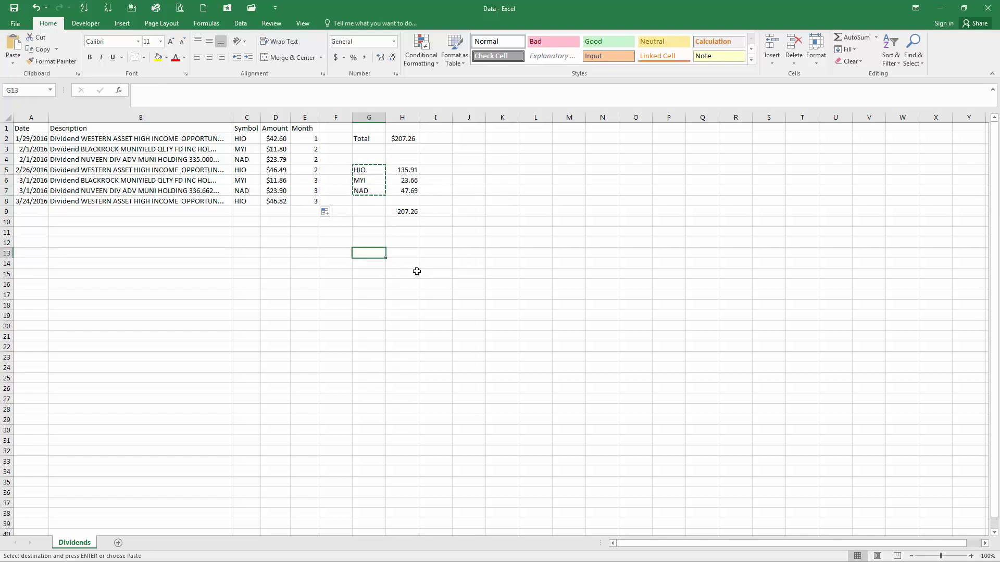
pyautogui.rightClick(369, 254)
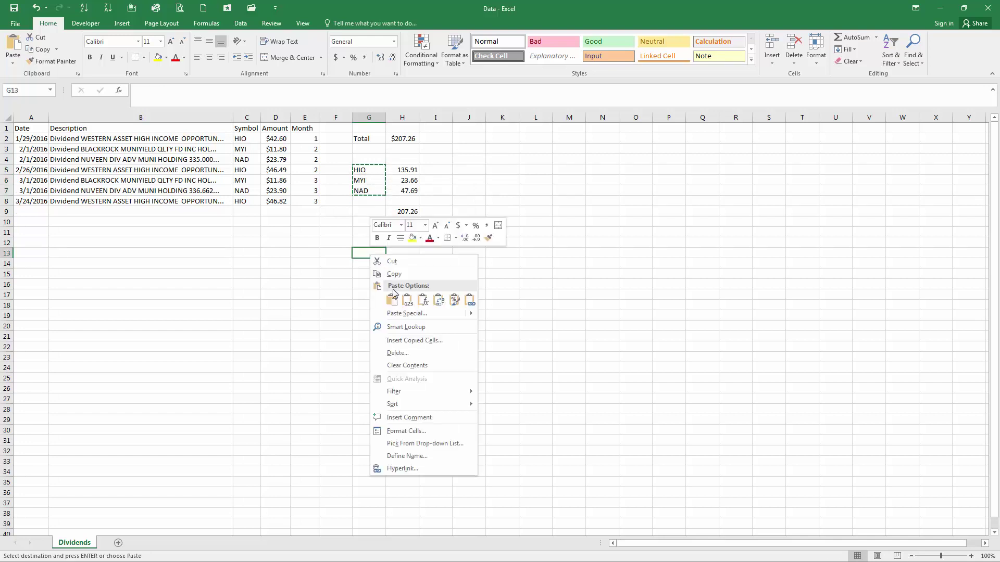
pyautogui.press('Escape')
pyautogui.hotkey('ctrl', 'v')
pyautogui.click(394, 243)
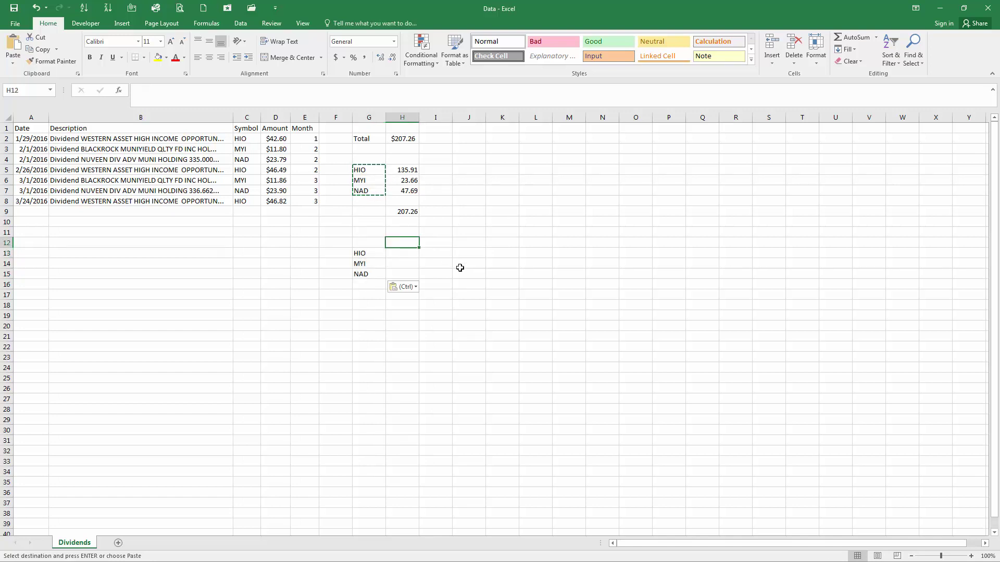
pyautogui.press('Escape')
# Step: Enter month numbers 1, 2 and 3 across H12:J12
pyautogui.write('1')
pyautogui.press('Tab')
pyautogui.write('2')
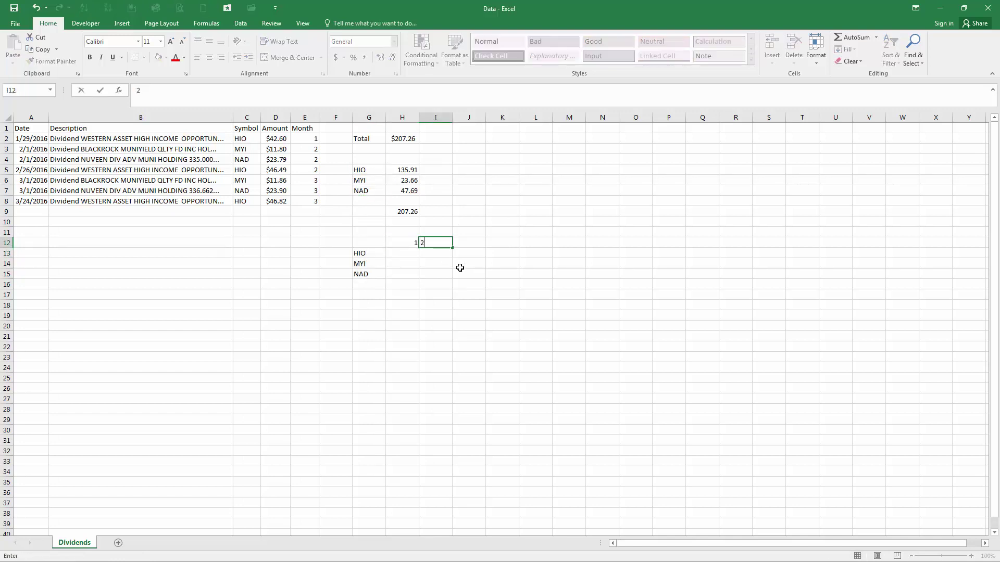
pyautogui.press('Tab')
pyautogui.write('3')
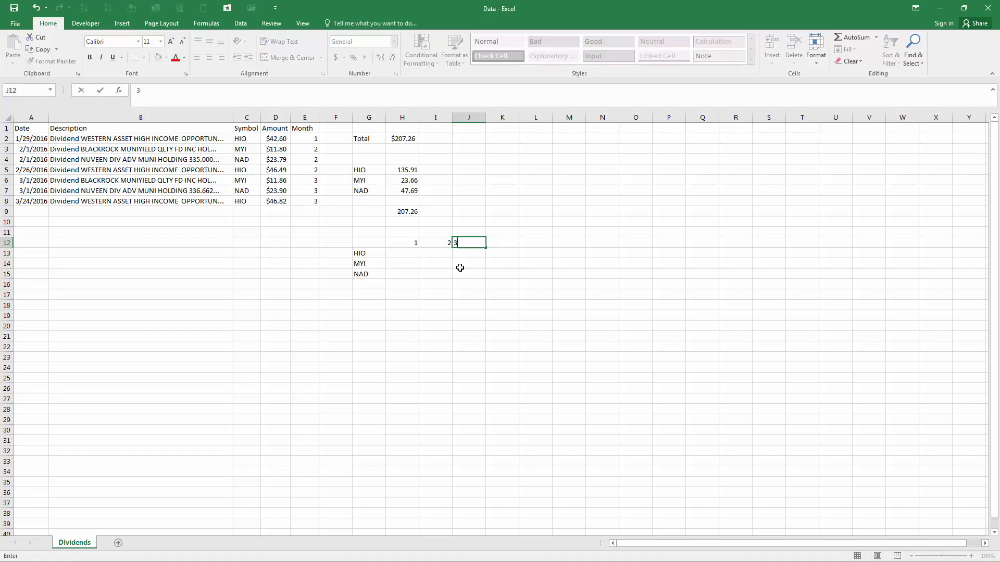
pyautogui.press('Return')
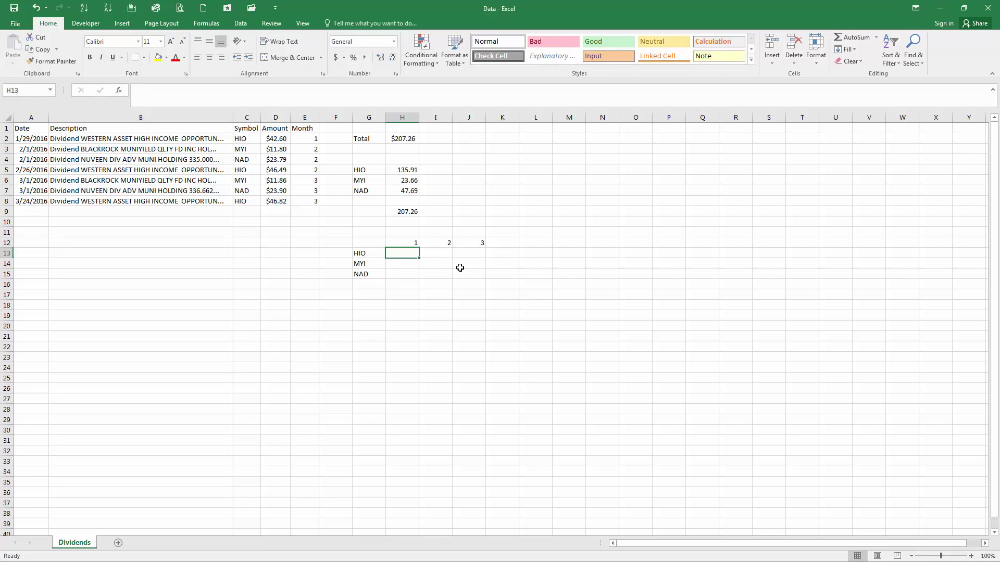
# Step: Enter =SUMIFS(D:D,E:E,H12,C:C,G13) in H13, returning 42.6 for HIO in month 1
pyautogui.write('=sumifs')
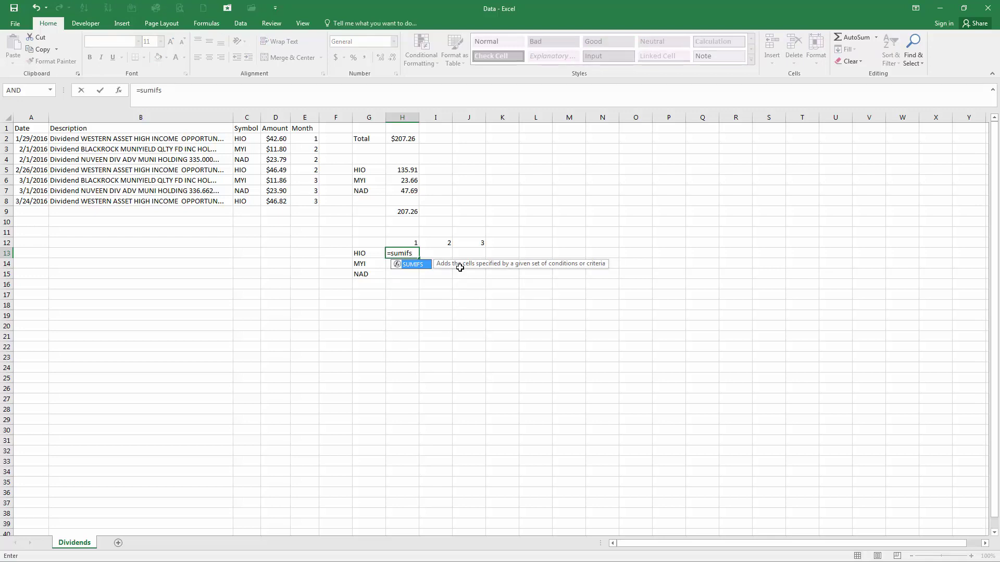
pyautogui.write('(')
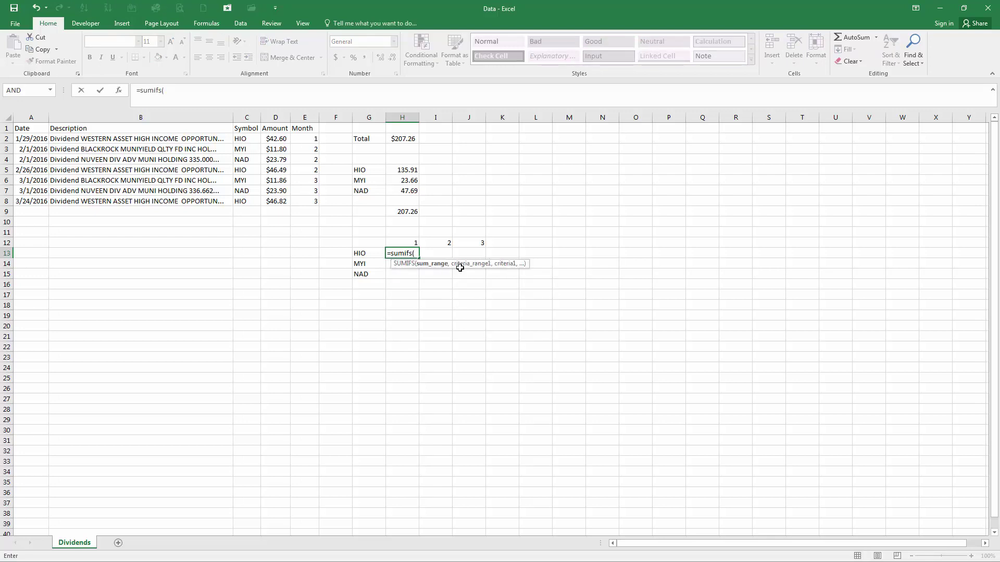
pyautogui.click(279, 114)
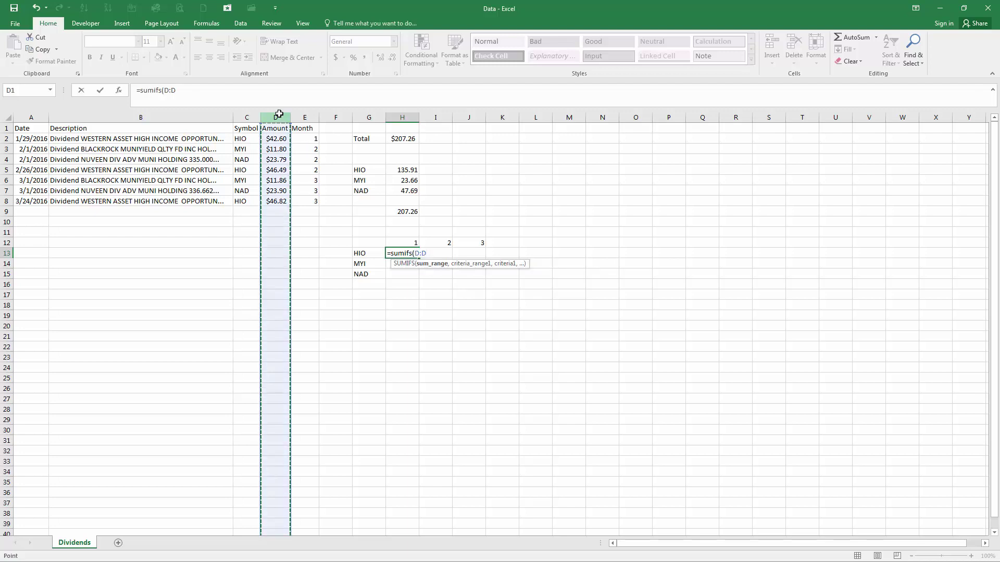
pyautogui.write(',')
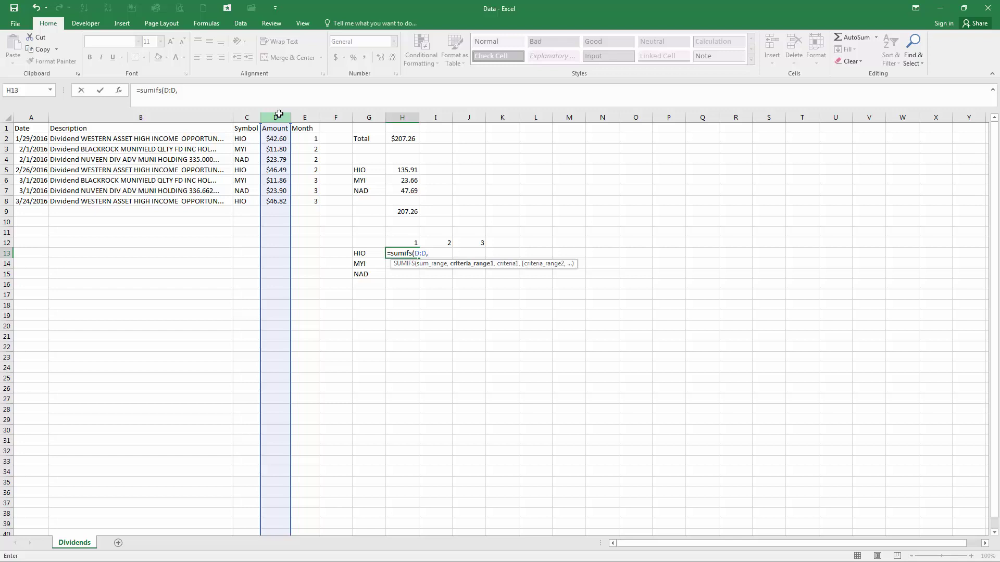
pyautogui.click(306, 119)
pyautogui.write(',')
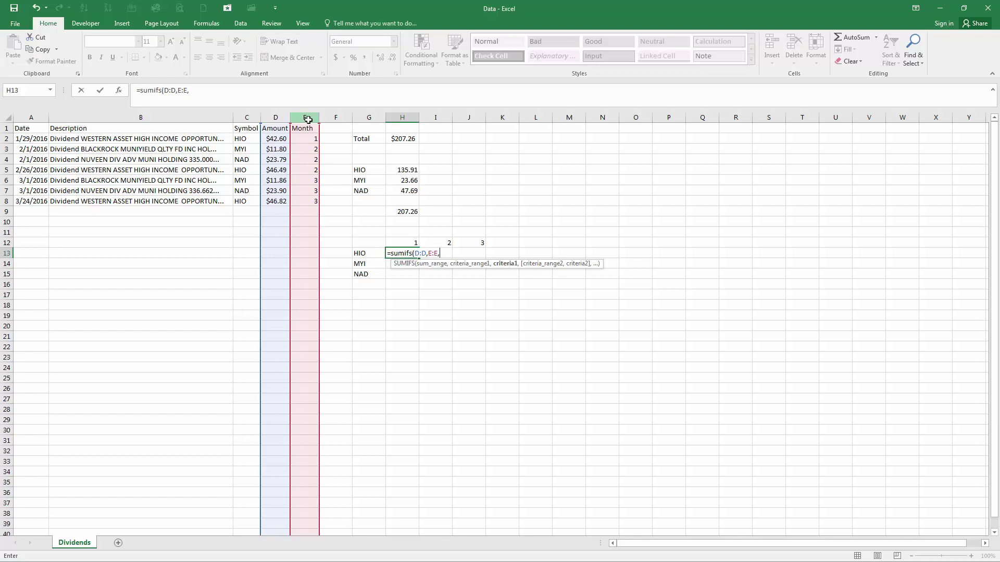
pyautogui.click(401, 243)
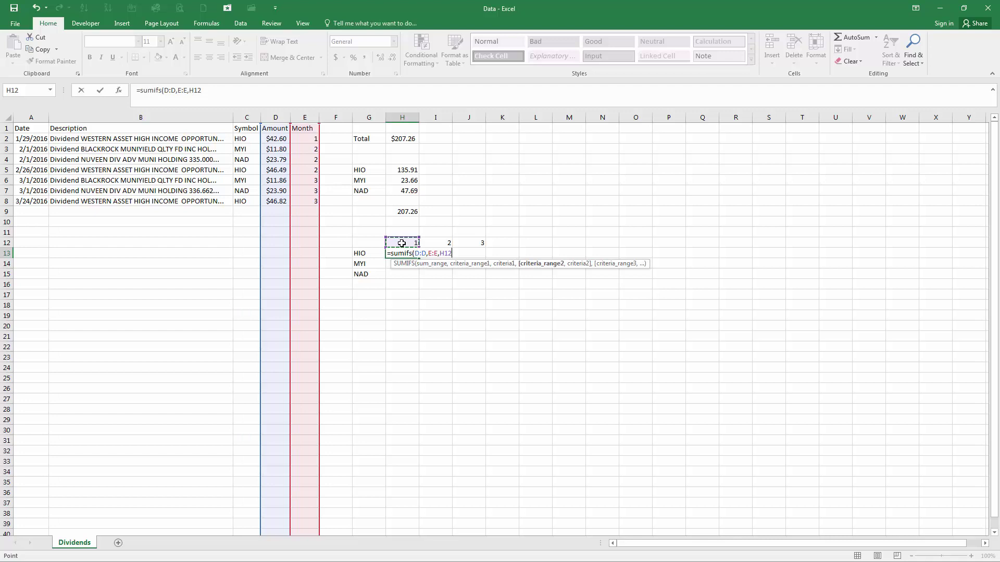
pyautogui.write(',')
pyautogui.click(246, 115)
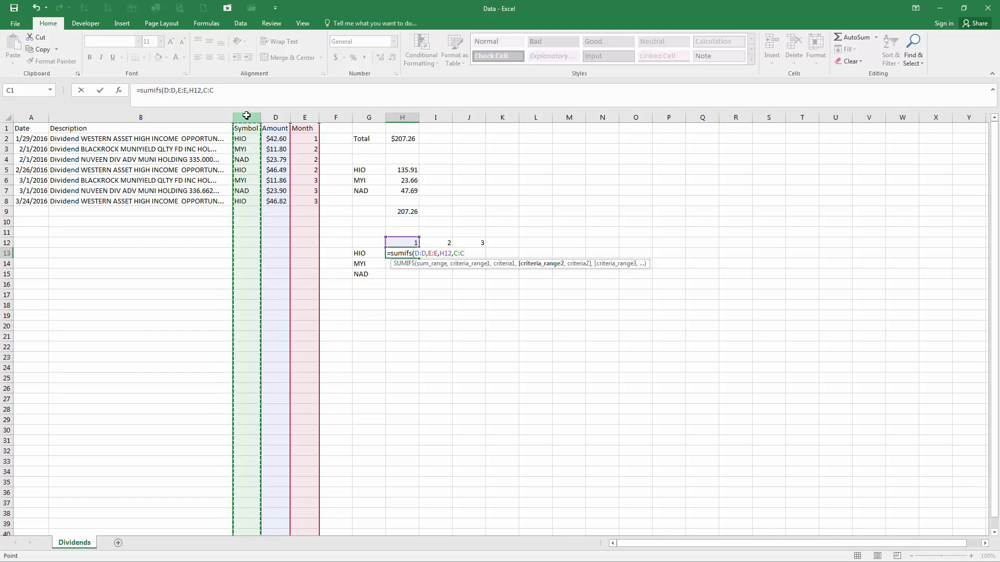
pyautogui.write(',')
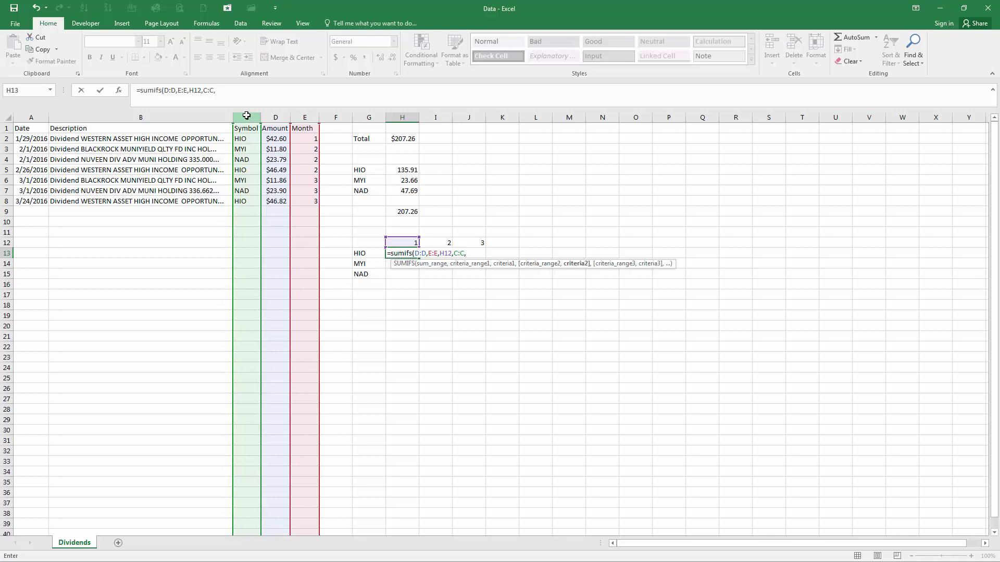
pyautogui.click(368, 252)
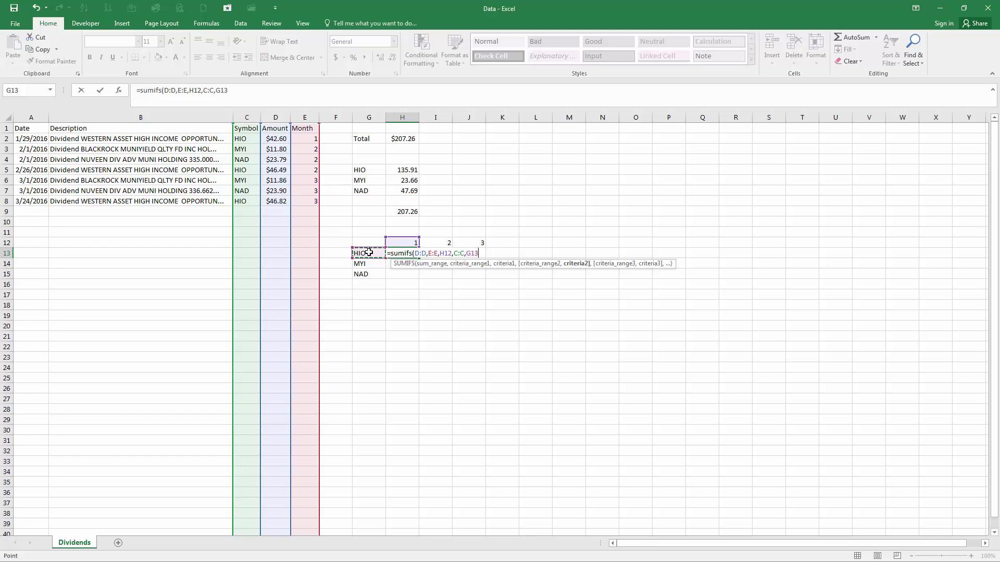
pyautogui.write(')')
pyautogui.press('Return')
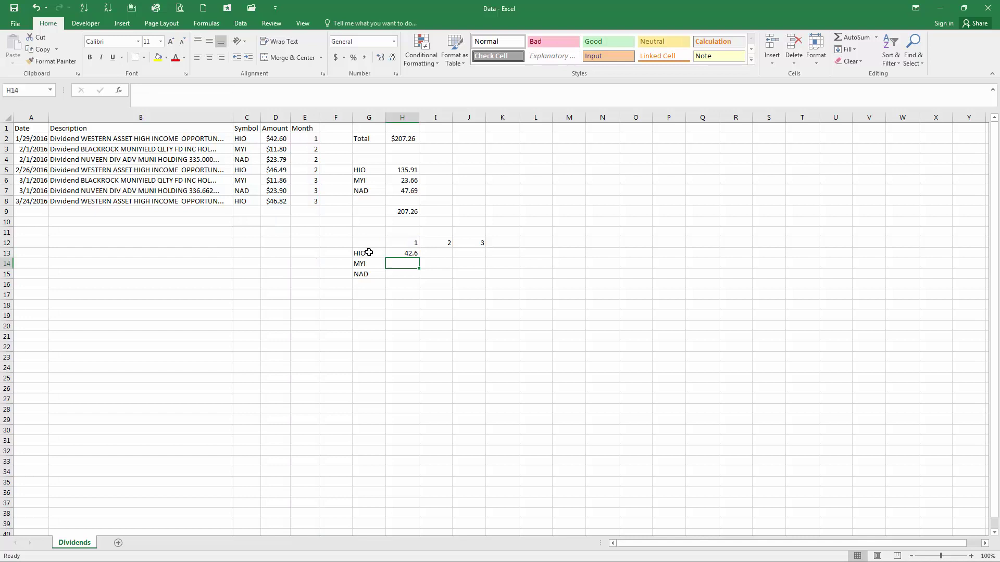
# Step: Review H13's formula references without changing them
pyautogui.press('Up')
pyautogui.press('F2')
pyautogui.press('Escape')
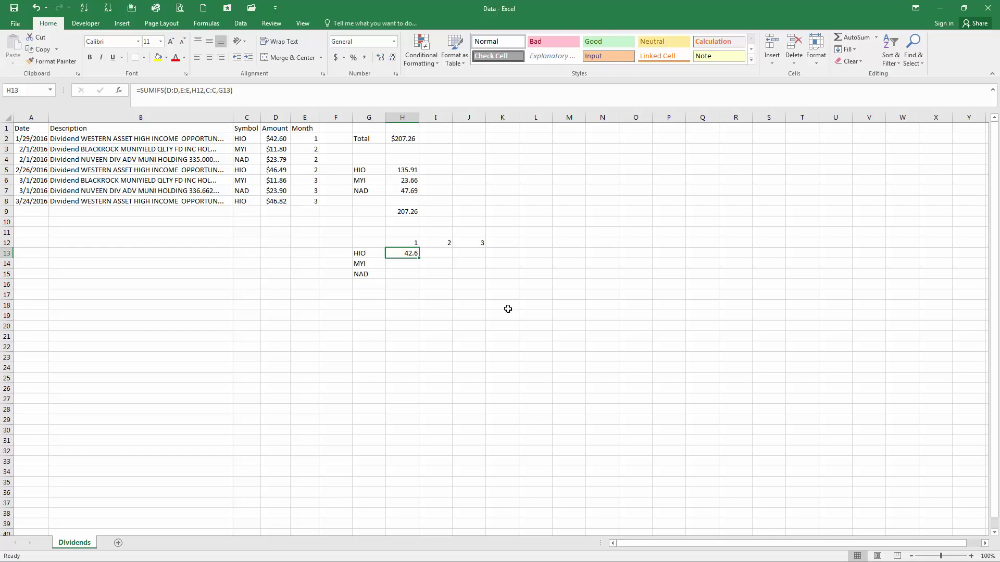
# Step: Copy H13's formula into I13, inspect its shifted references, then undo the copy
pyautogui.moveTo(419, 258); pyautogui.dragTo(449, 258)
pyautogui.click(435, 251)
pyautogui.doubleClick(436, 252)
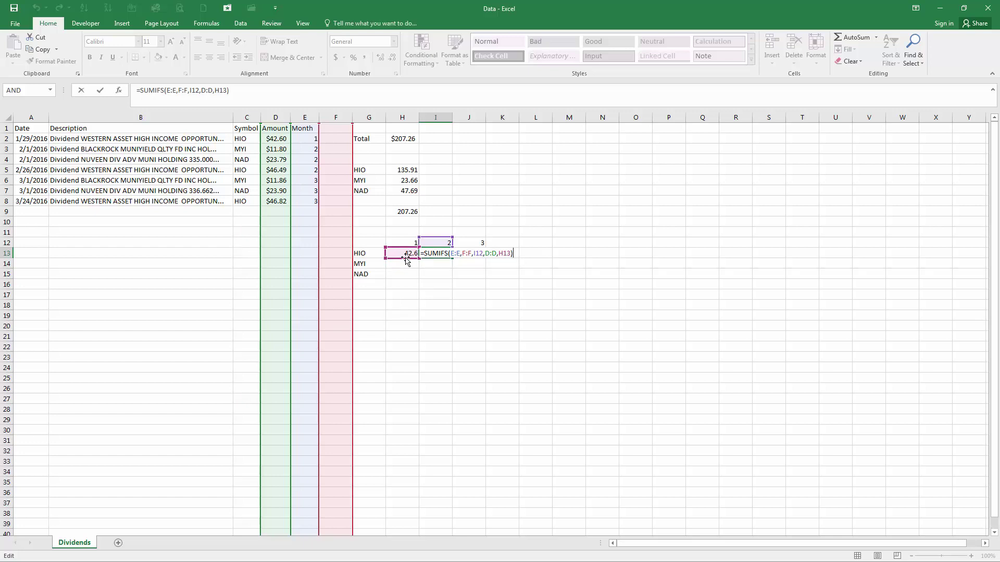
pyautogui.press('Escape')
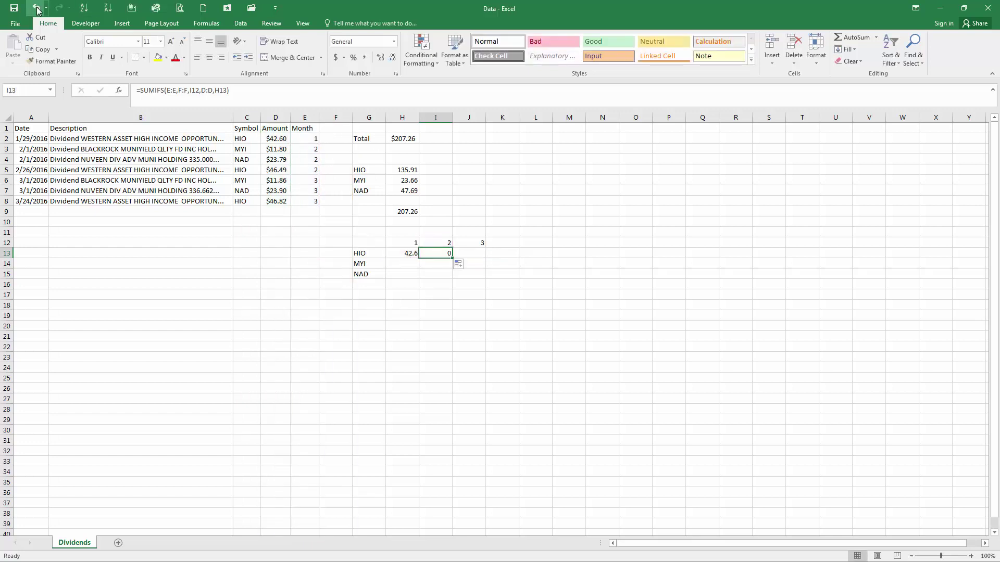
pyautogui.hotkey('ctrl', 'z')
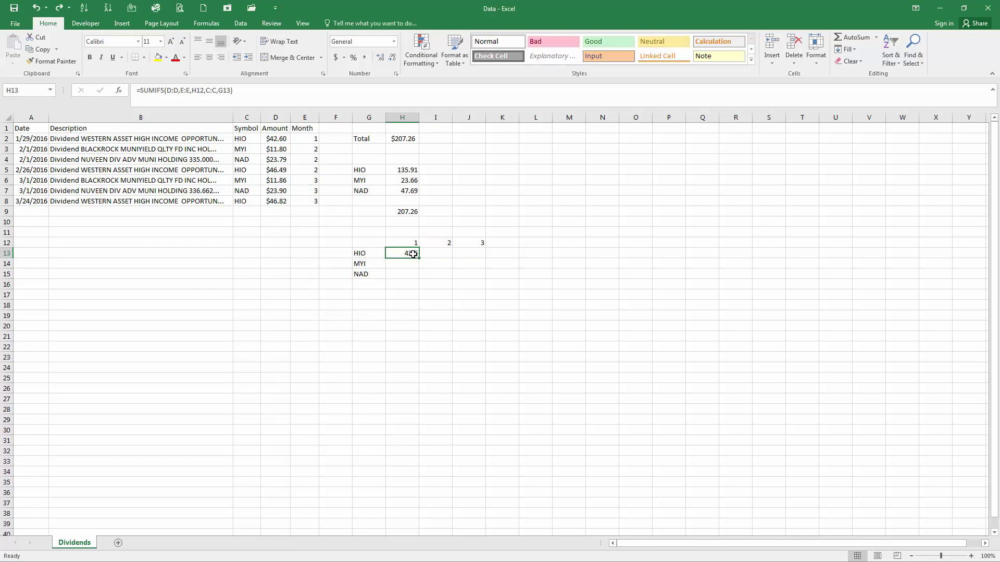
# Step: In H13's SUMIFS, anchor the sum and month ranges as $D:$D and $E:$E
pyautogui.doubleClick(413, 254)
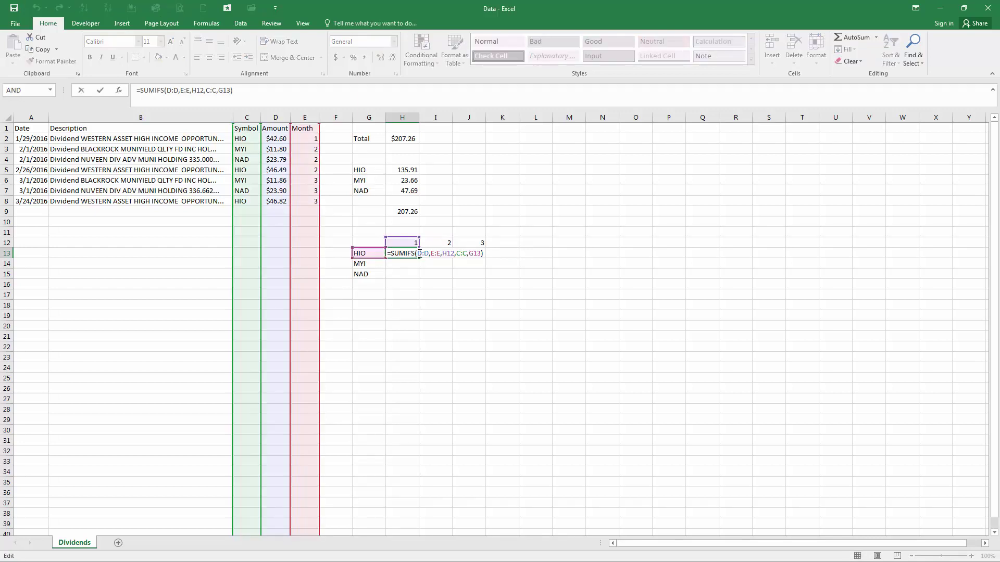
pyautogui.click(417, 254)
pyautogui.write('$')
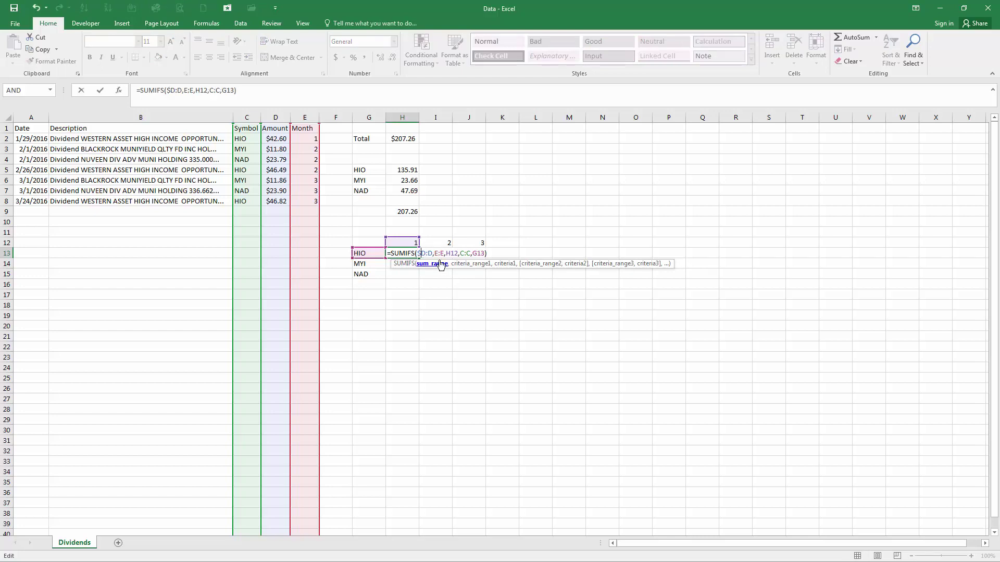
pyautogui.click(429, 253)
pyautogui.write('$')
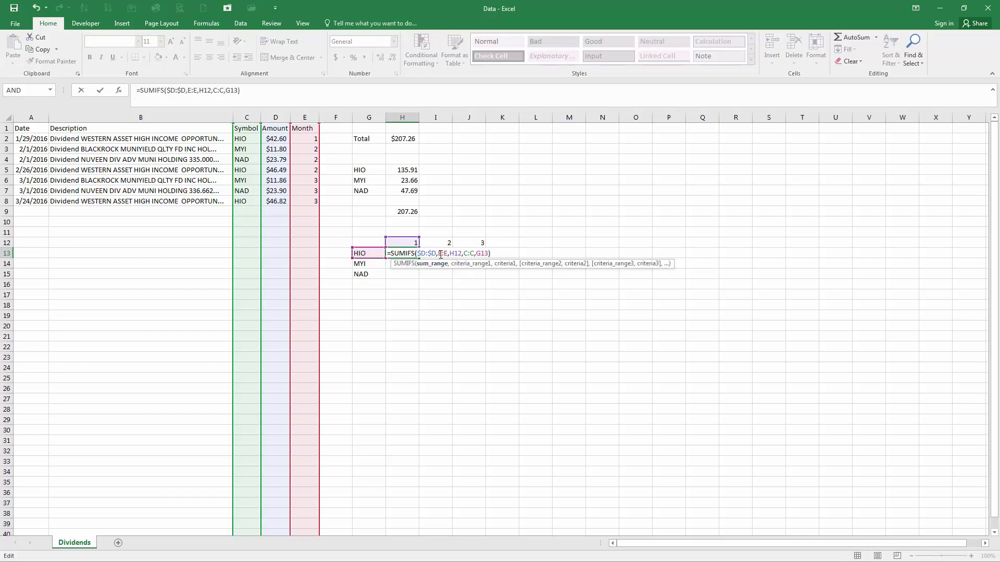
pyautogui.click(441, 255)
pyautogui.write('$')
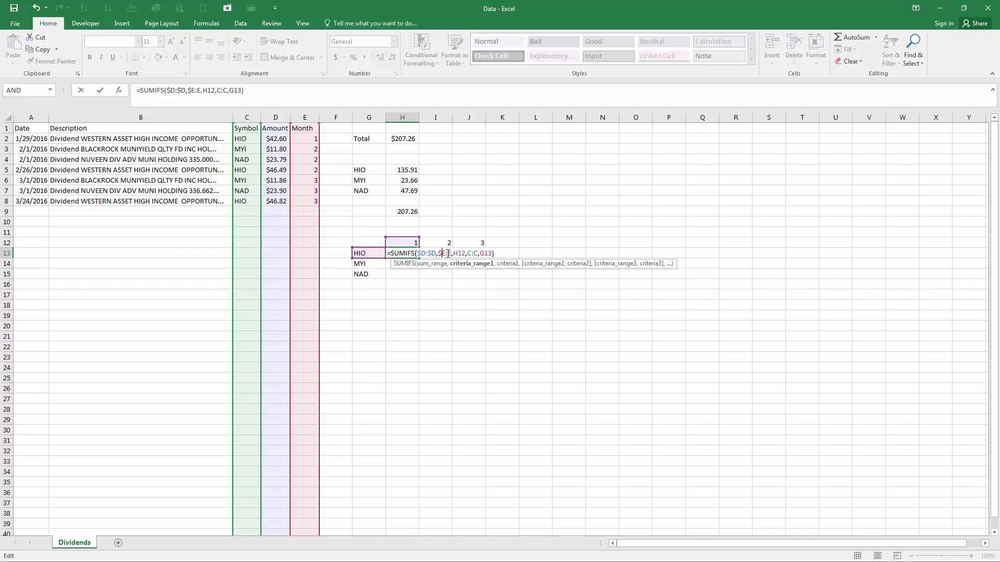
pyautogui.click(448, 254)
pyautogui.write('$')
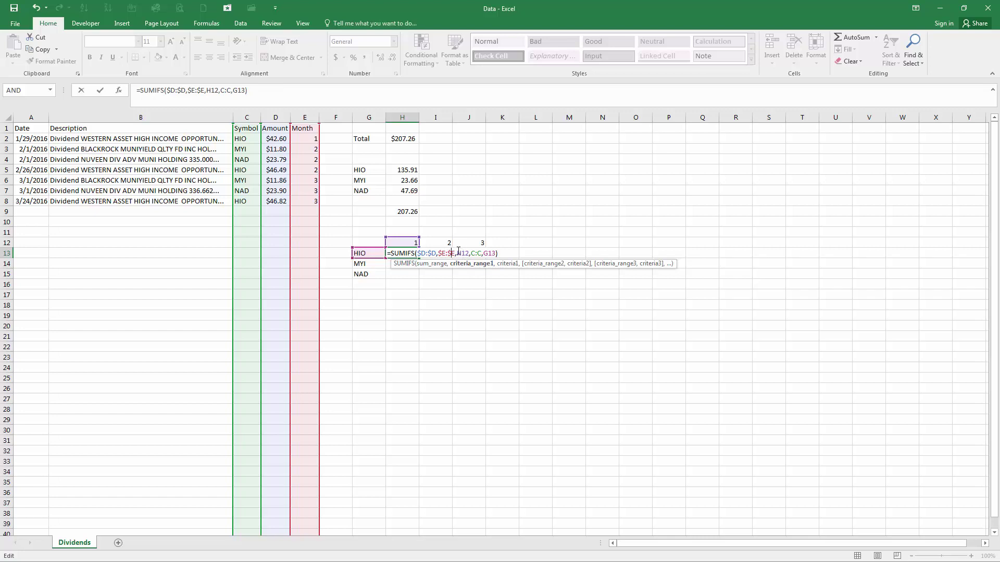
# Step: Lock H$12, $C:$C and $G13, committing =SUMIFS($D:$D,$E:$E,H$12,$C:$C,$G13) still showing 42.6
pyautogui.click(458, 253)
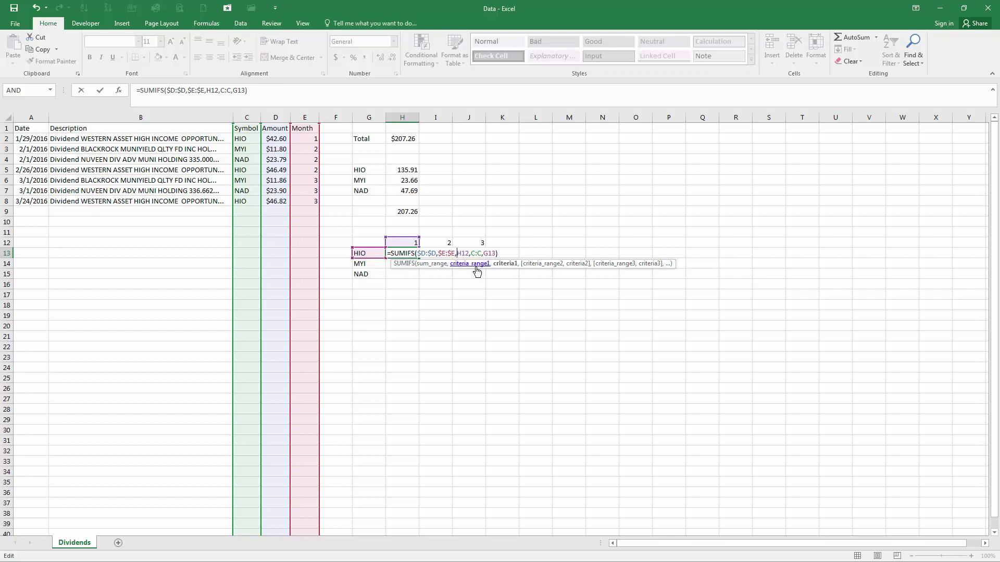
pyautogui.click(463, 253)
pyautogui.write('$')
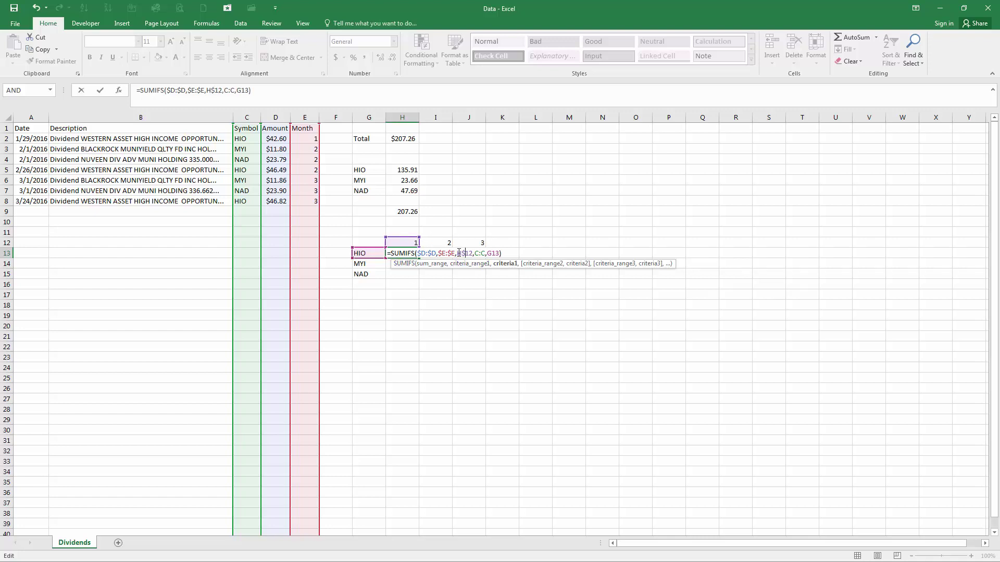
pyautogui.click(475, 253)
pyautogui.write('$')
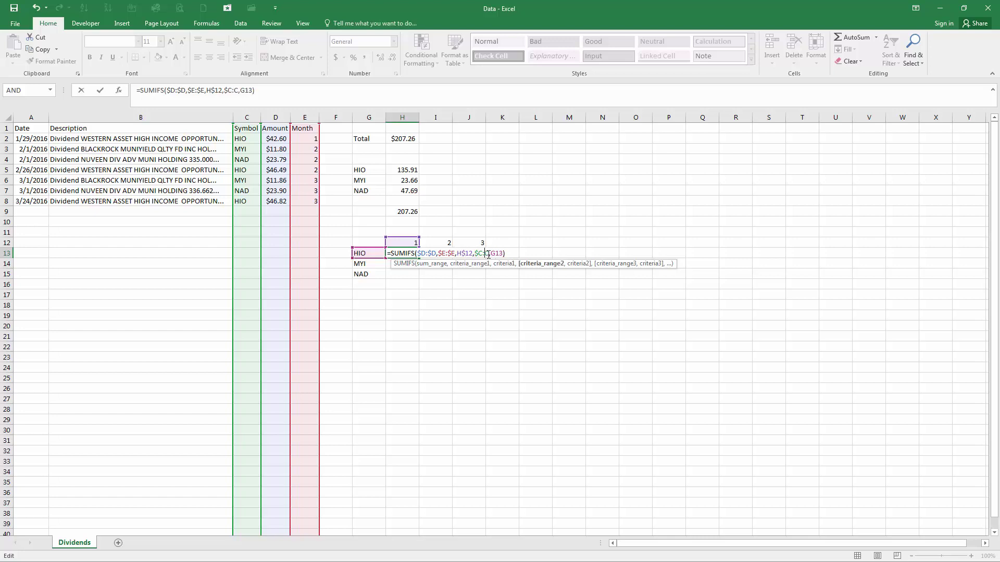
pyautogui.click(488, 253)
pyautogui.write('$')
pyautogui.press('Right')
pyautogui.press('Right')
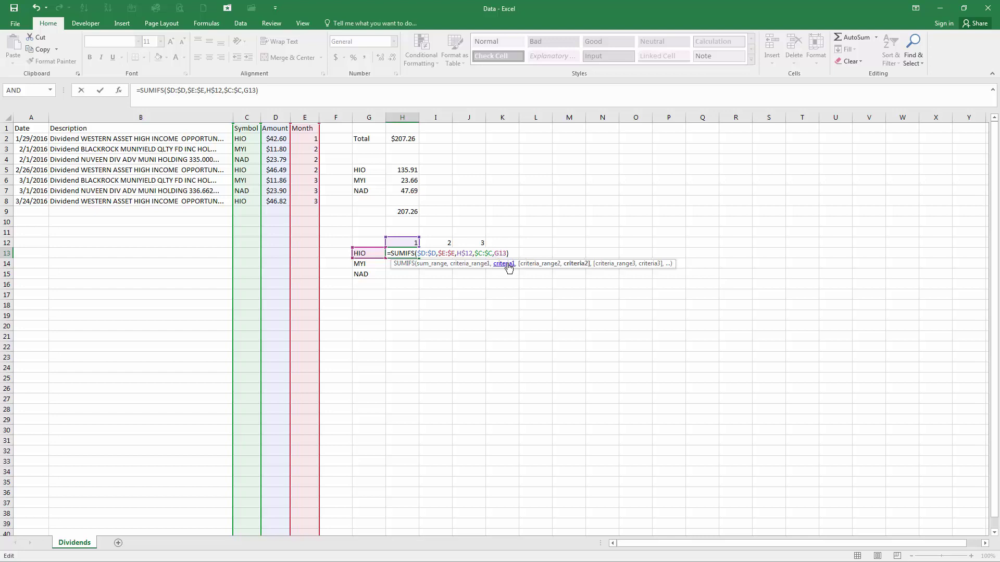
pyautogui.write('$')
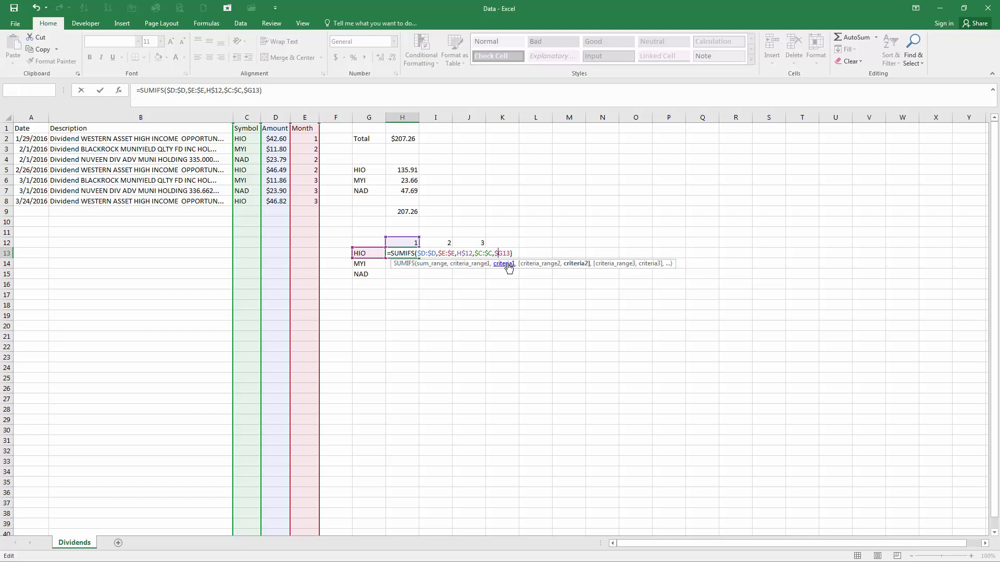
pyautogui.press('Return')
pyautogui.click(410, 254)
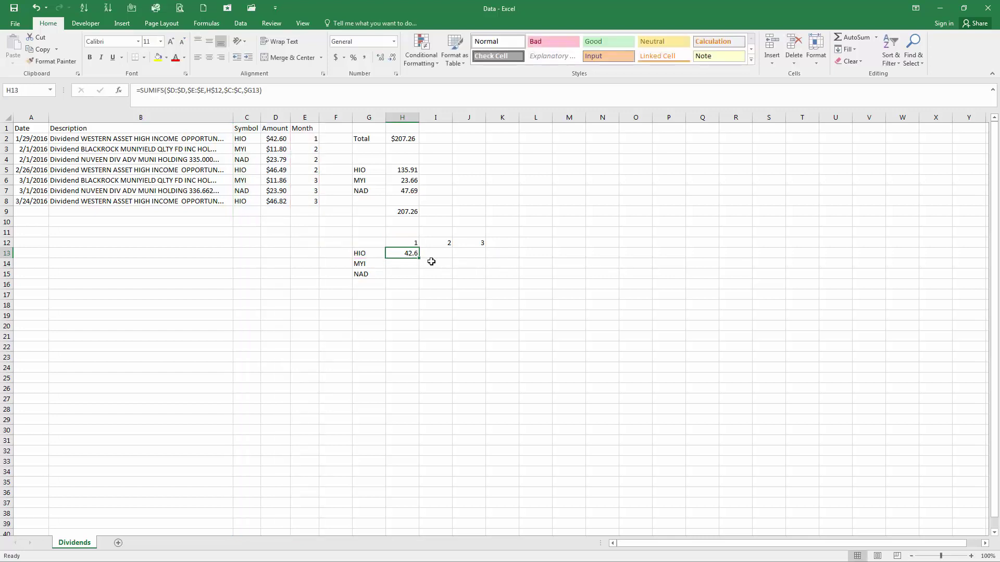
# Step: Fill H13's formula down to H15 and across to J, then spot-check amounts against the records
pyautogui.moveTo(419, 258); pyautogui.dragTo(419, 278)
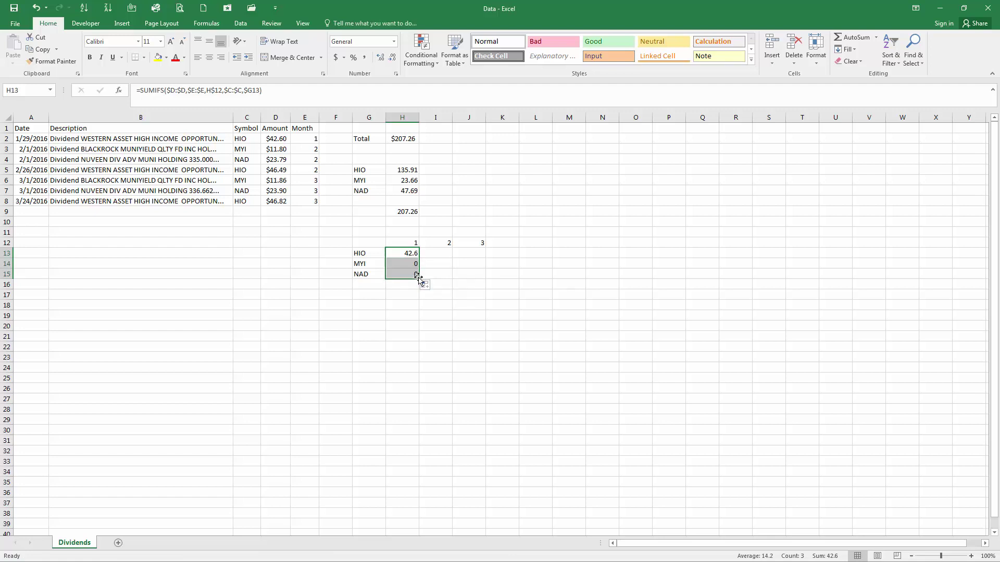
pyautogui.moveTo(420, 278); pyautogui.dragTo(480, 282)
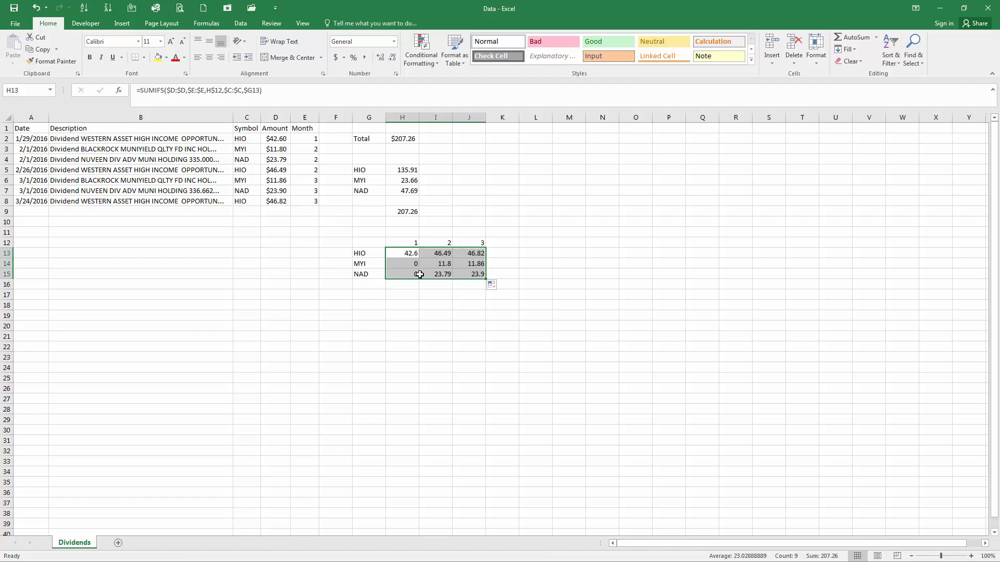
pyautogui.moveTo(36, 139); pyautogui.dragTo(314, 139)
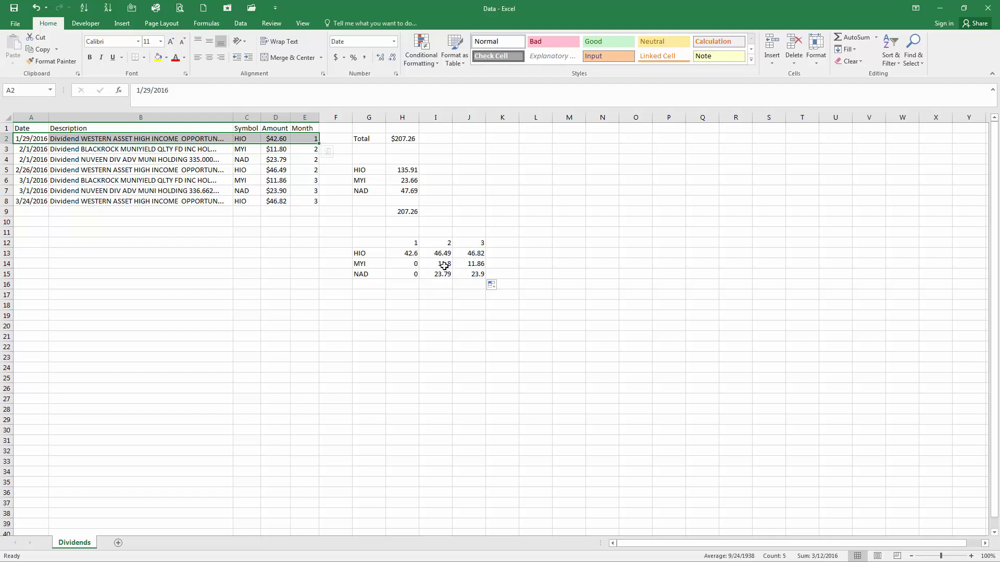
pyautogui.click(444, 265)
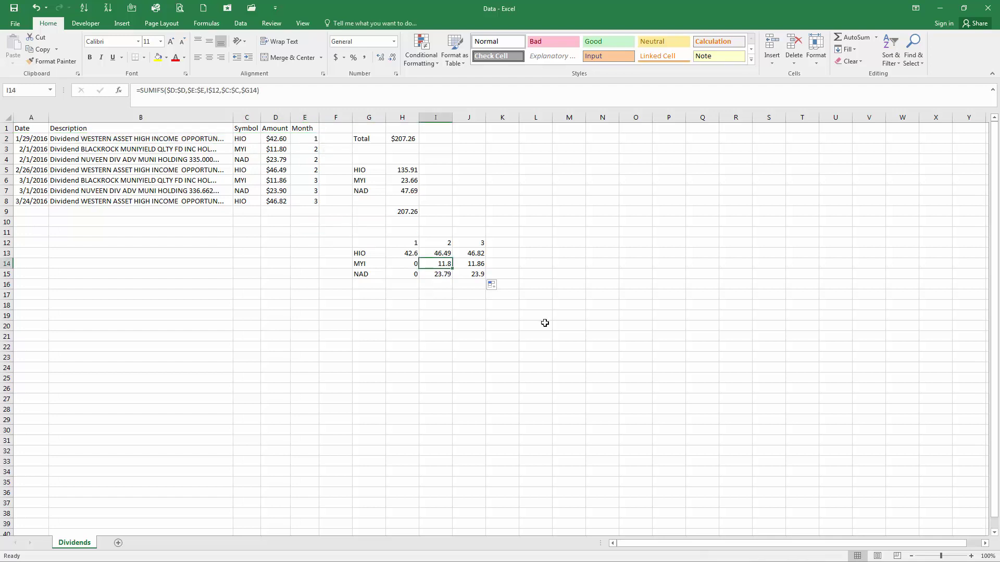
pyautogui.click(273, 150)
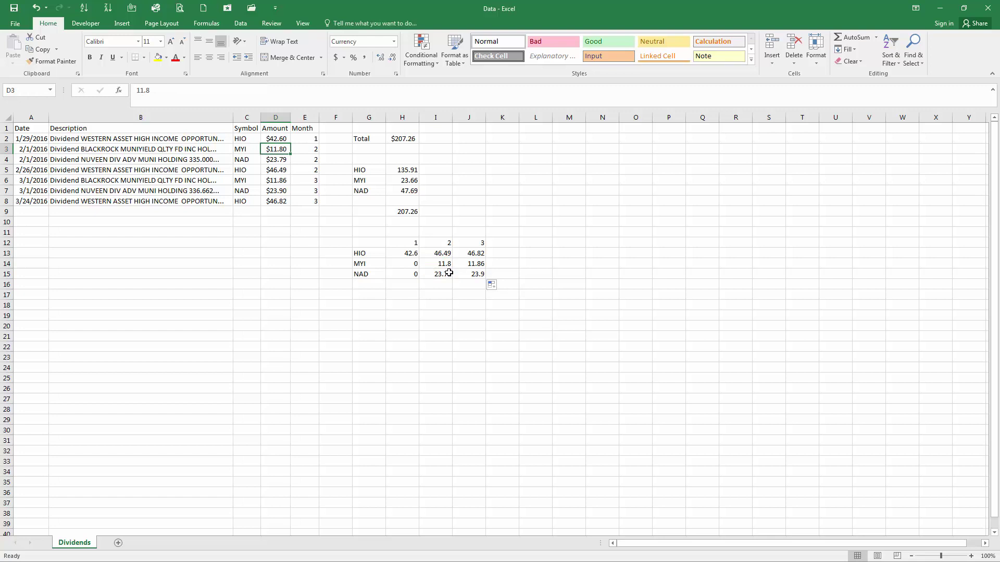
# Step: Total each month with =SUM(H13:H15) in H17, filled to J17 (42.6, 82.08, 82.58)
pyautogui.click(399, 297)
pyautogui.write('=sum(')
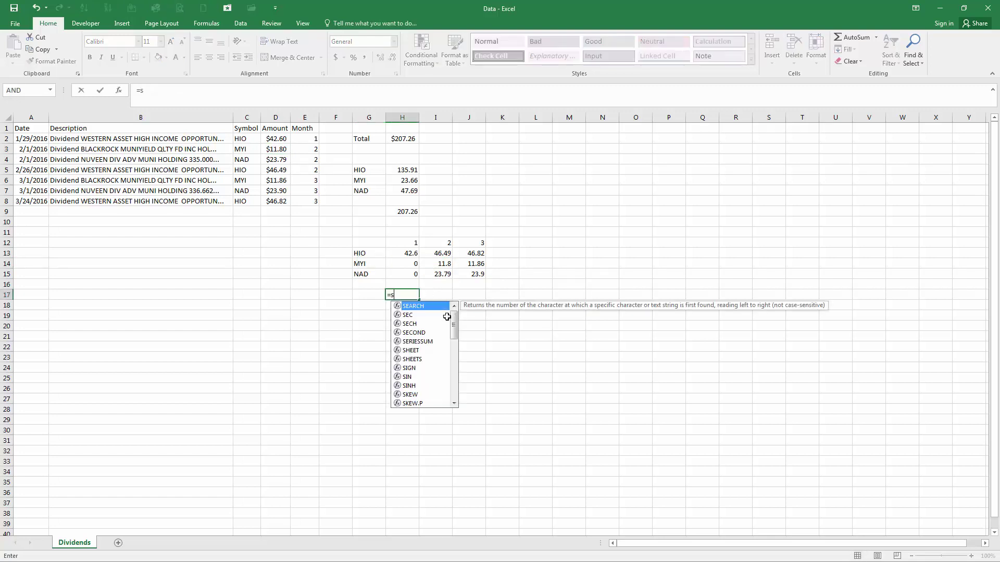
pyautogui.press('Up')
pyautogui.press('Up')
pyautogui.hotkey('shift', 'Up')
pyautogui.hotkey('shift', 'Up')
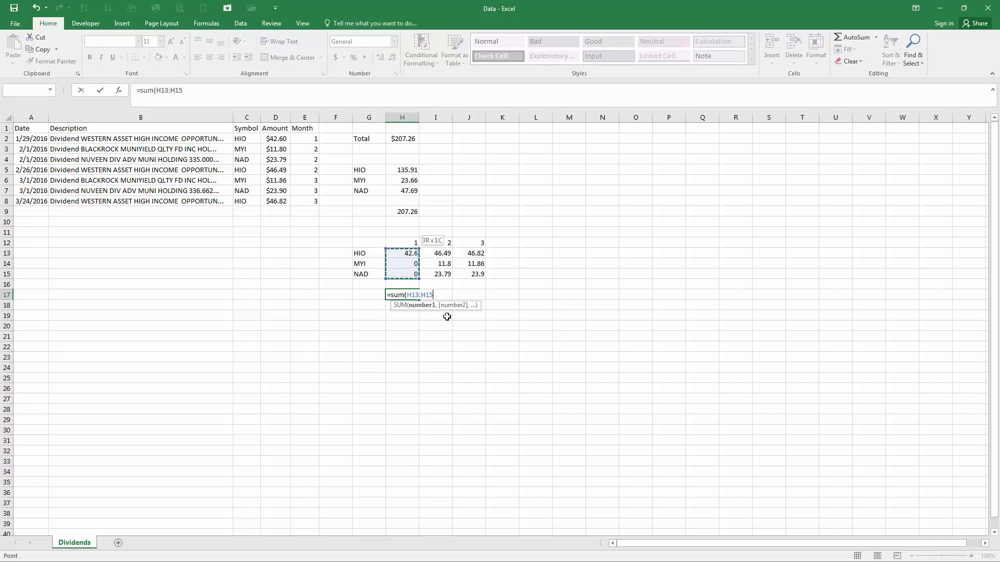
pyautogui.hotkey('ctrl', 'Return')
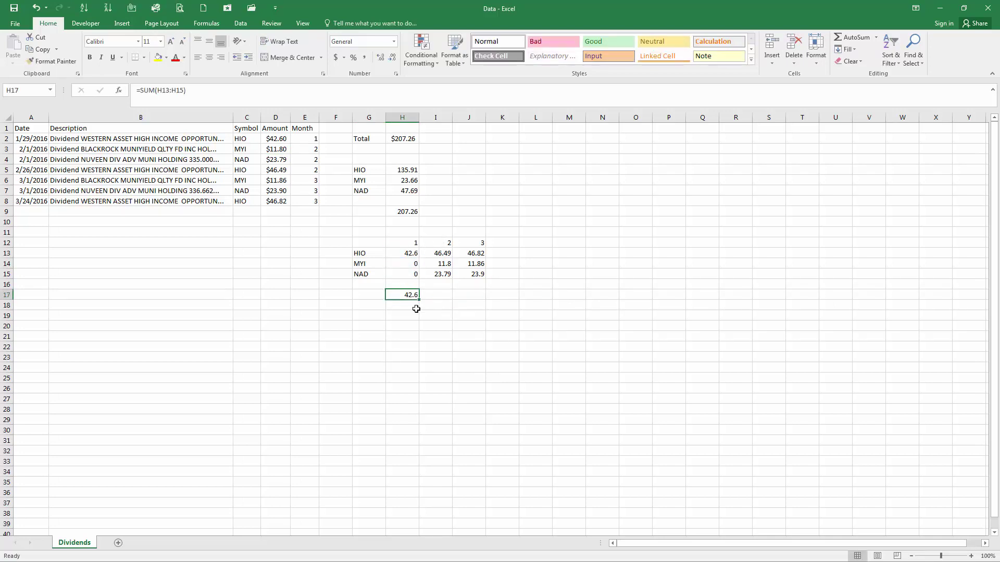
pyautogui.moveTo(421, 301); pyautogui.dragTo(480, 299)
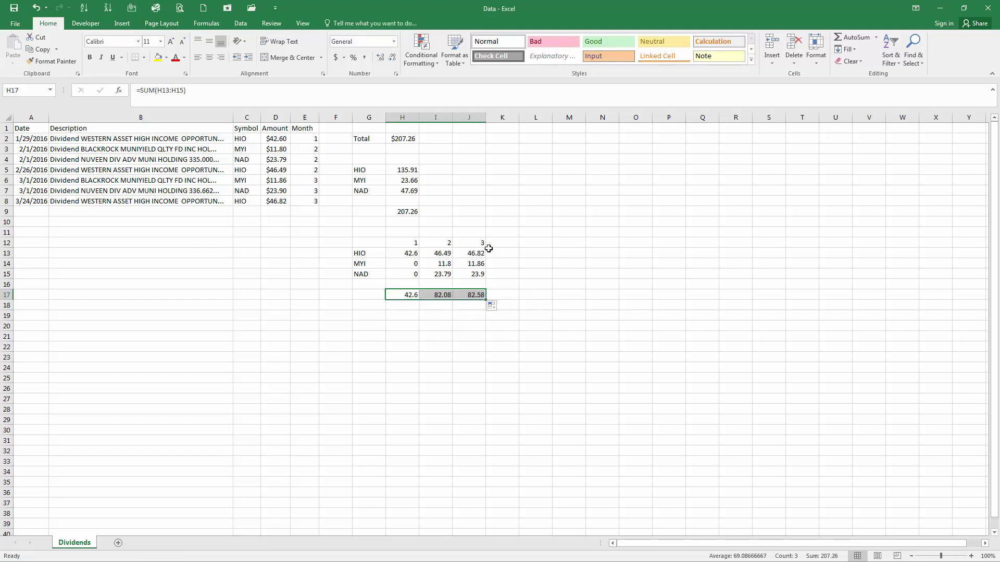
# Step: Total each symbol with =SUM(H13:J13) in L13:L15 and compare with the SUMIF subtotals
pyautogui.click(527, 250)
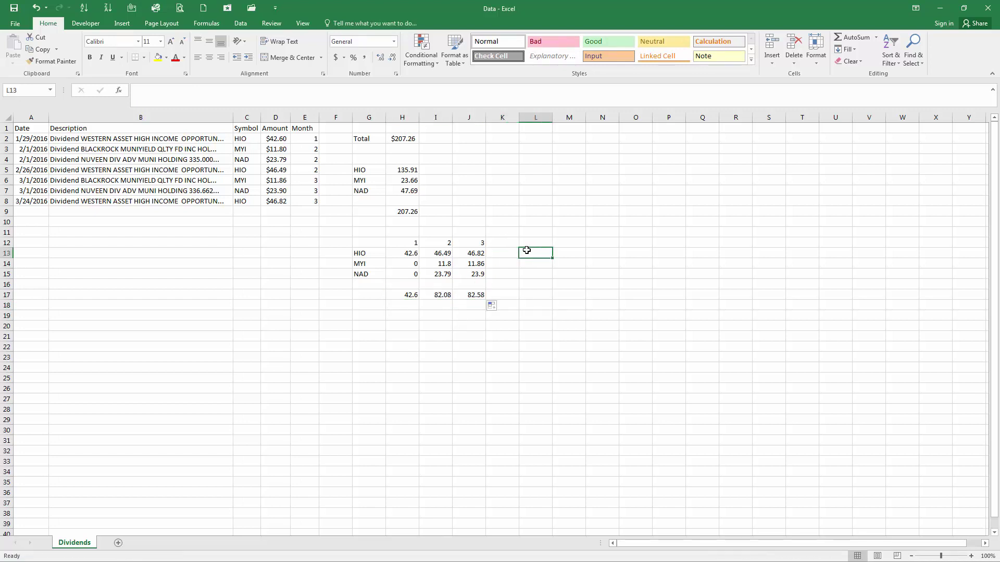
pyautogui.write('=sum(')
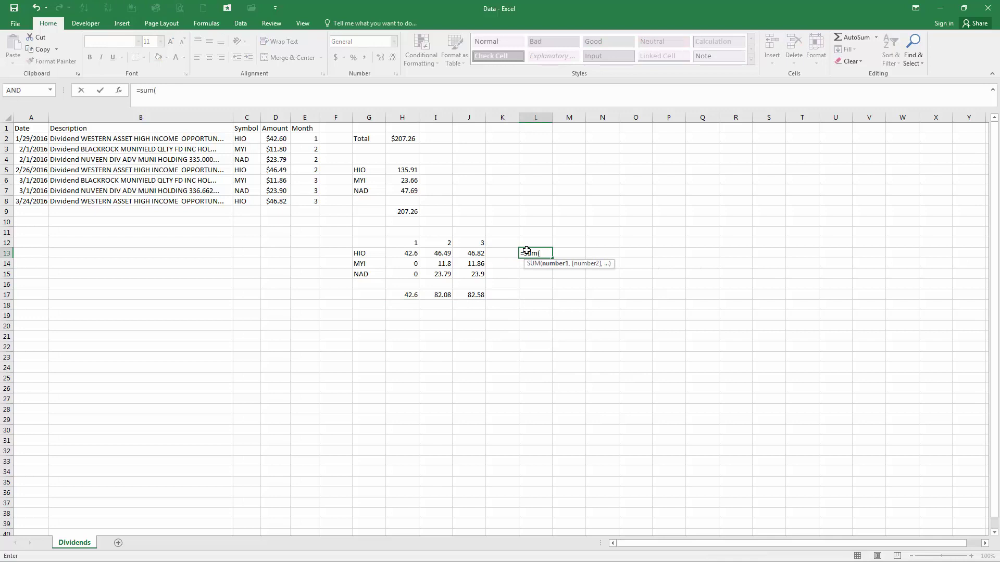
pyautogui.press('Left')
pyautogui.press('Left')
pyautogui.hotkey('shift', 'Left')
pyautogui.hotkey('shift', 'Left')
pyautogui.hotkey('ctrl', 'Return')
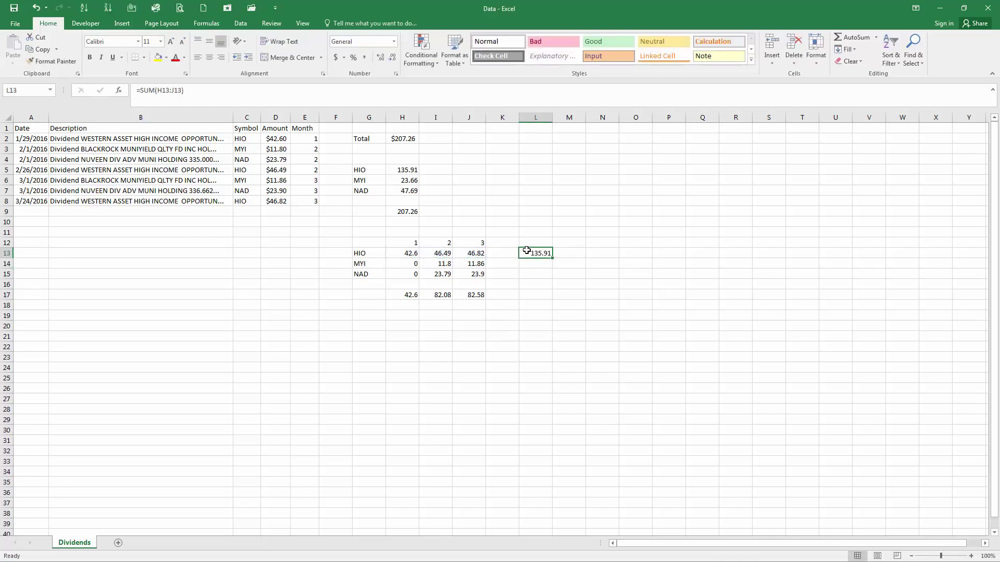
pyautogui.moveTo(552, 258); pyautogui.dragTo(552, 276)
pyautogui.click(411, 171)
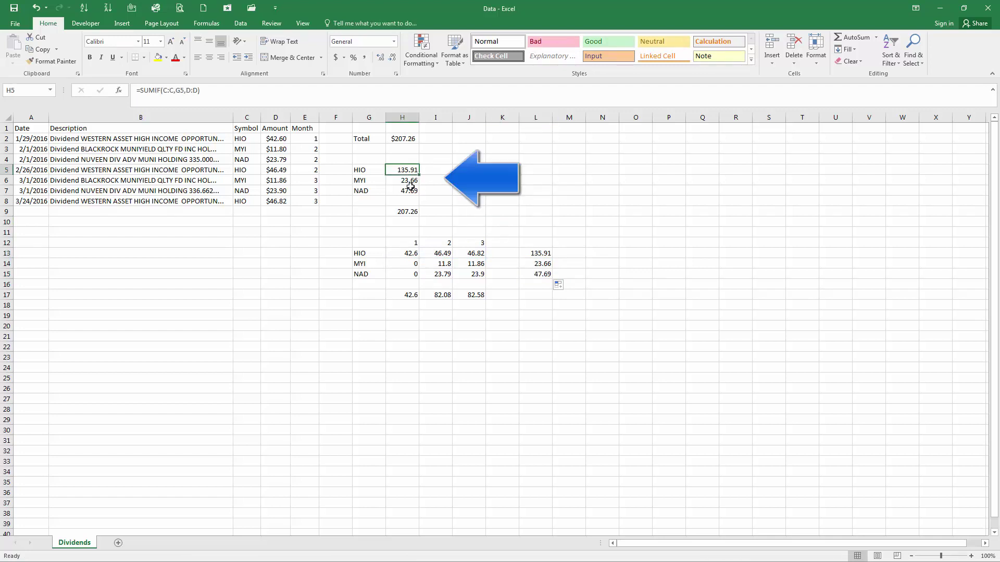
pyautogui.moveTo(411, 186); pyautogui.dragTo(411, 187)
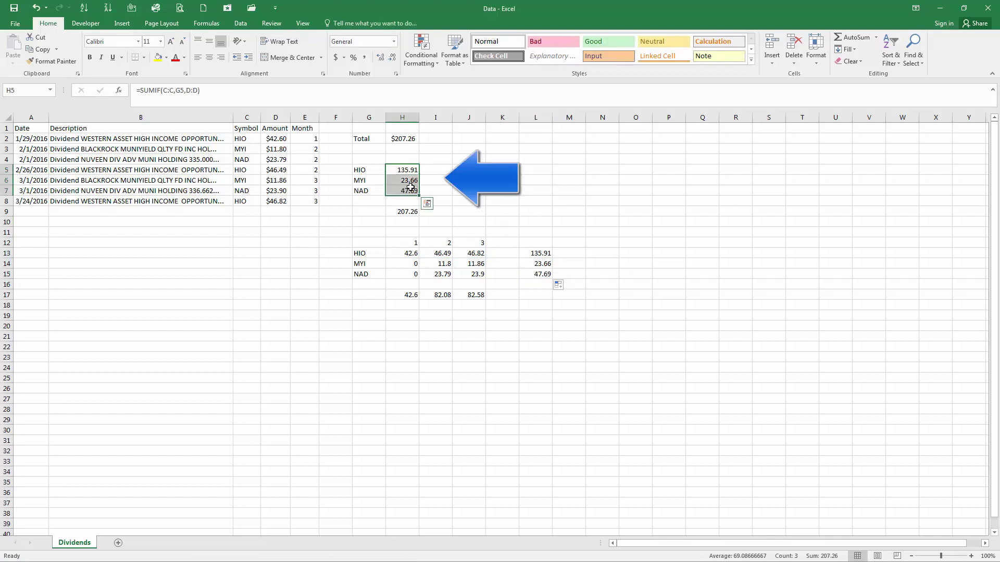